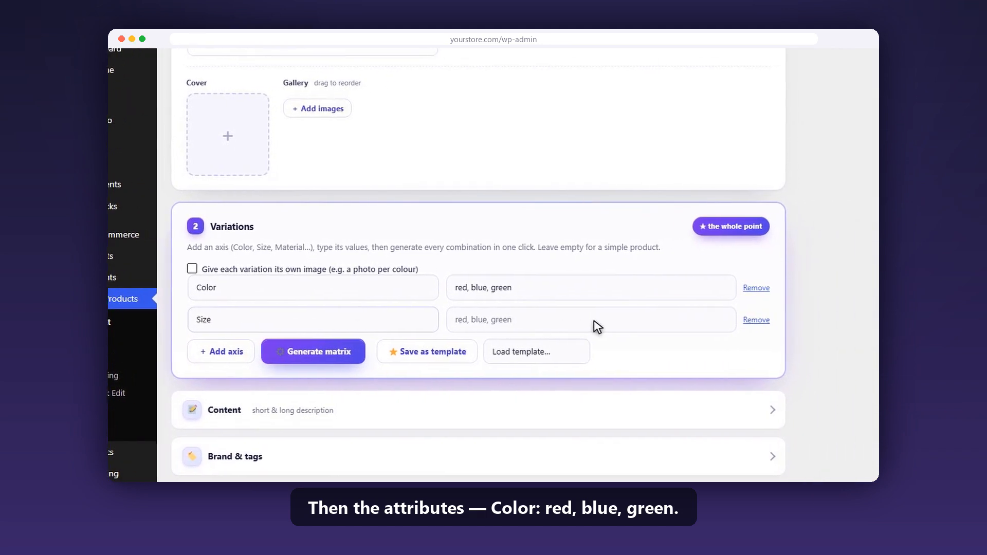
- Set the Size axis values to S, M, L and generate the variation matrix
{"action": "left_click", "coordinate": [649, 327]}
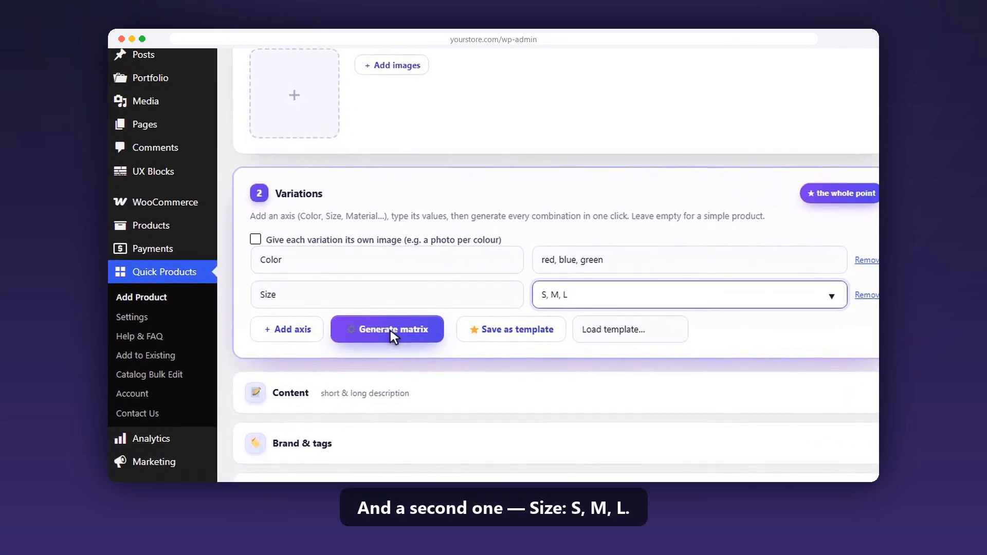
{"action": "left_click", "coordinate": [390, 335]}
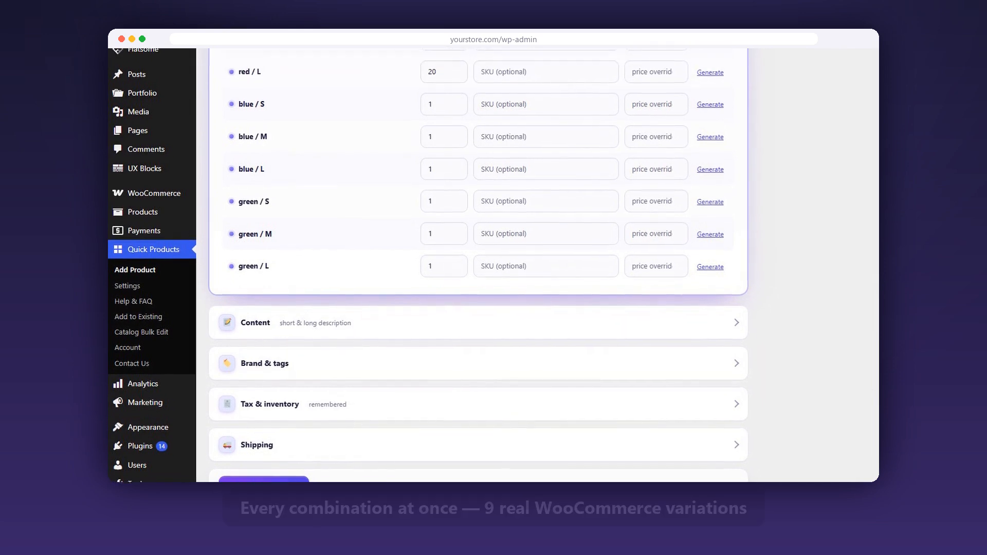
- Save the Classic Cotton Tee product with its generated variations
{"action": "scroll", "coordinate": [572, 63], "scroll_direction": "up", "scroll_amount": 2}
{"action": "scroll", "coordinate": [578, 86], "scroll_direction": "up", "scroll_amount": 2}
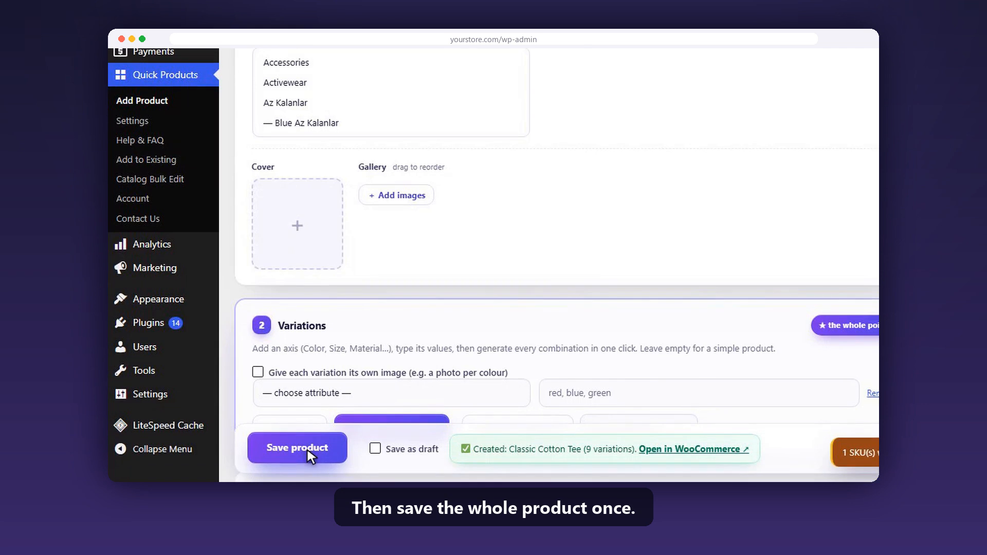
{"action": "left_click", "coordinate": [308, 451]}
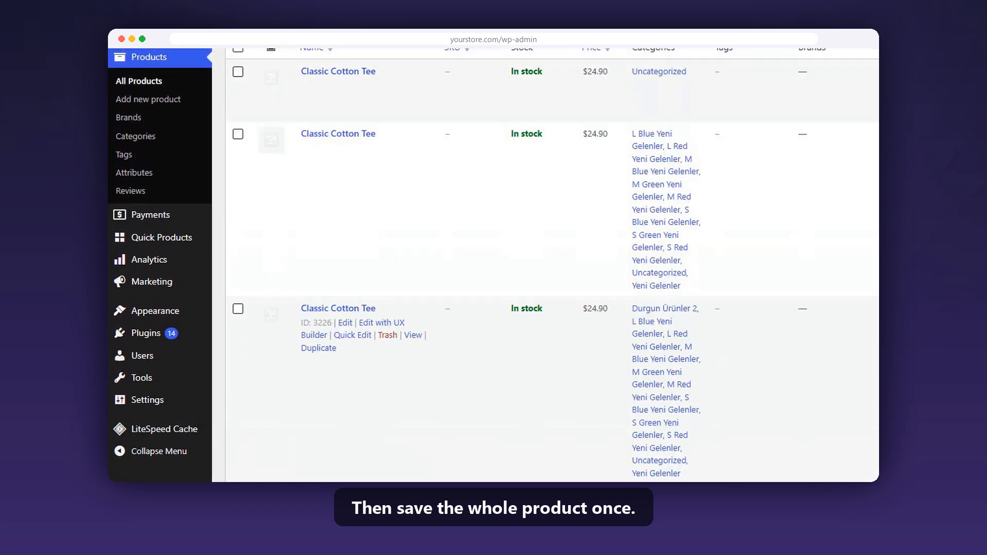
- Check the Classic Cotton Tee's storefront page by choosing the color Green and size M
{"action": "scroll", "coordinate": [553, 264], "scroll_direction": "down", "scroll_amount": 1}
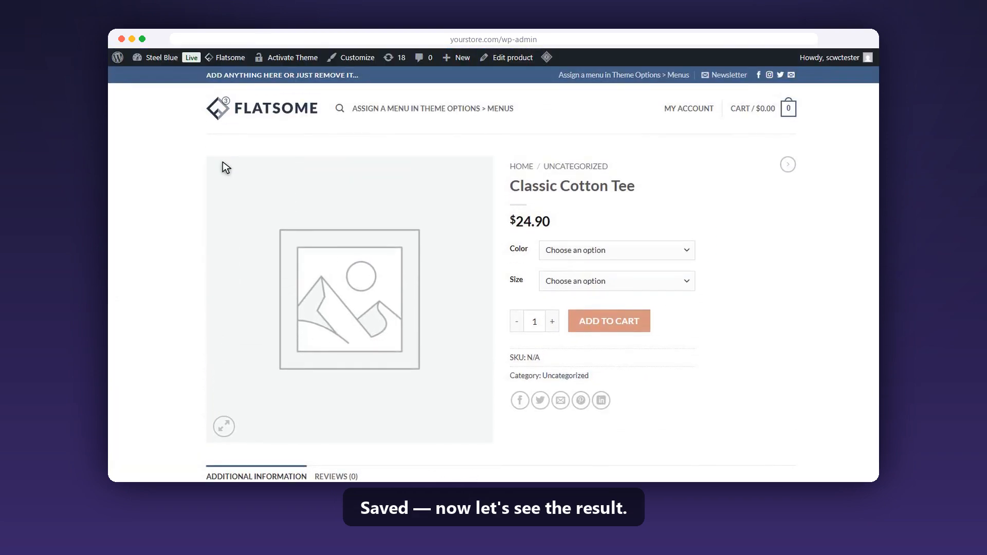
{"action": "left_click", "coordinate": [621, 252]}
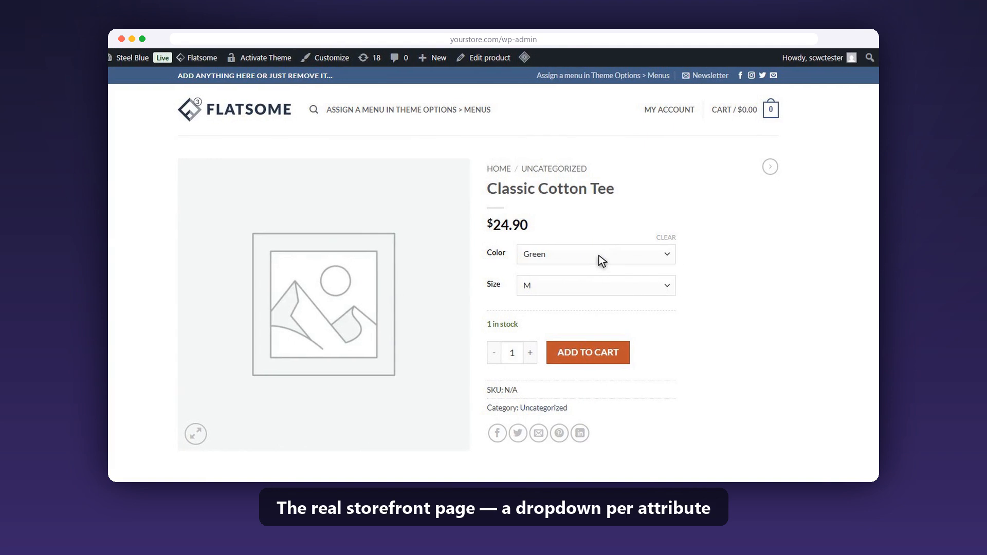
{"action": "scroll", "coordinate": [600, 255], "scroll_direction": "down", "scroll_amount": 2}
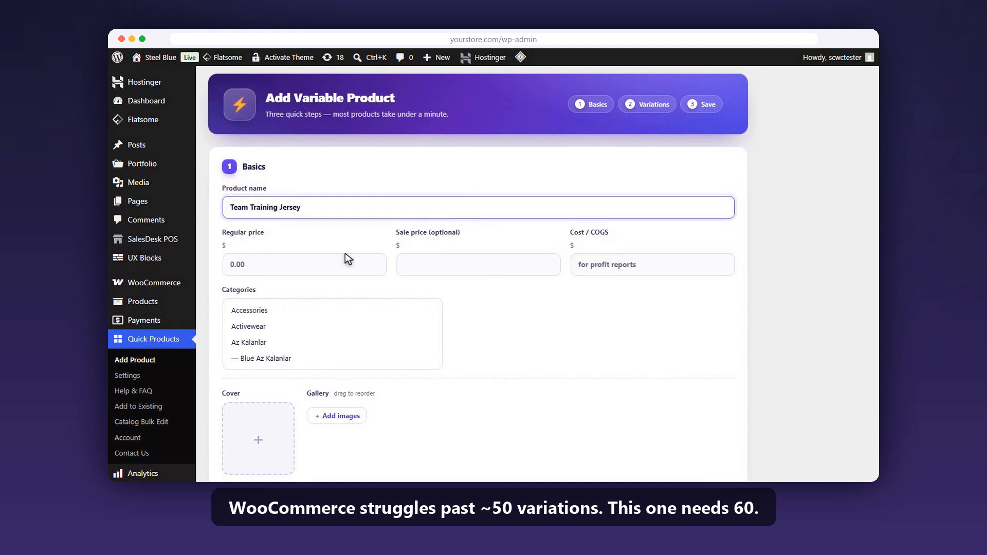
- Set the Team Training Jersey's regular price to 44.00 and define a Color axis with red, blue, green, black, white, navy
{"action": "left_click", "coordinate": [334, 265]}
{"action": "type", "text": "44.00"}
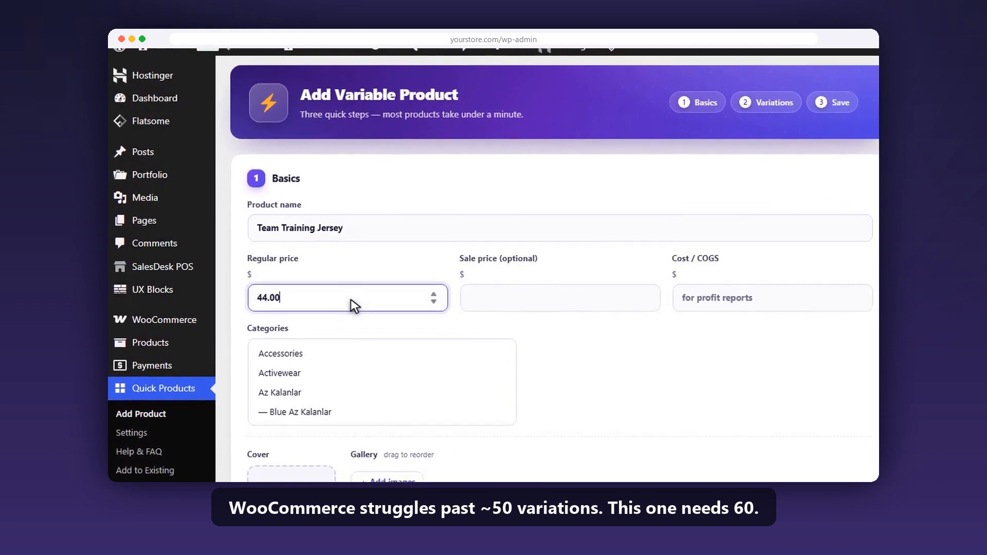
{"action": "scroll", "coordinate": [351, 298], "scroll_direction": "down", "scroll_amount": 6}
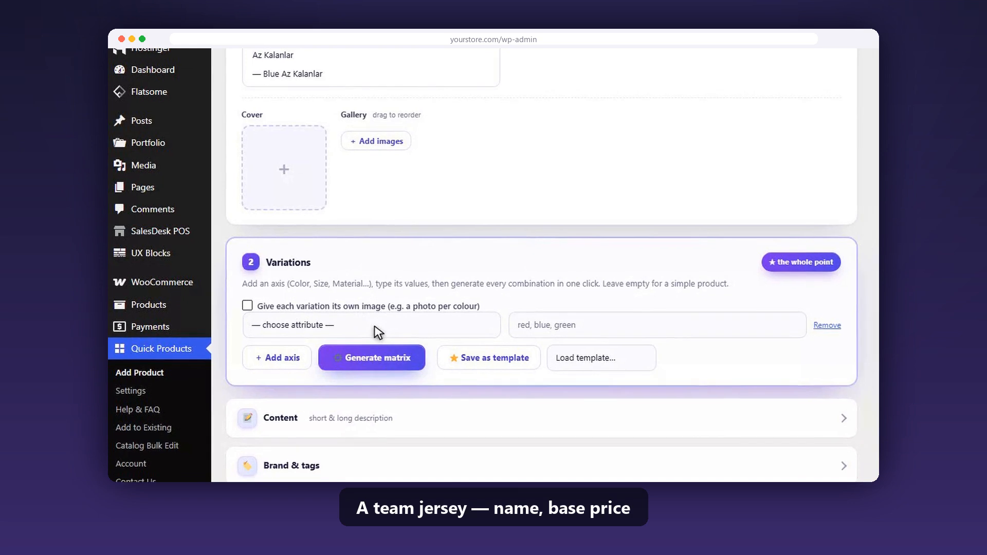
{"action": "left_click", "coordinate": [375, 327]}
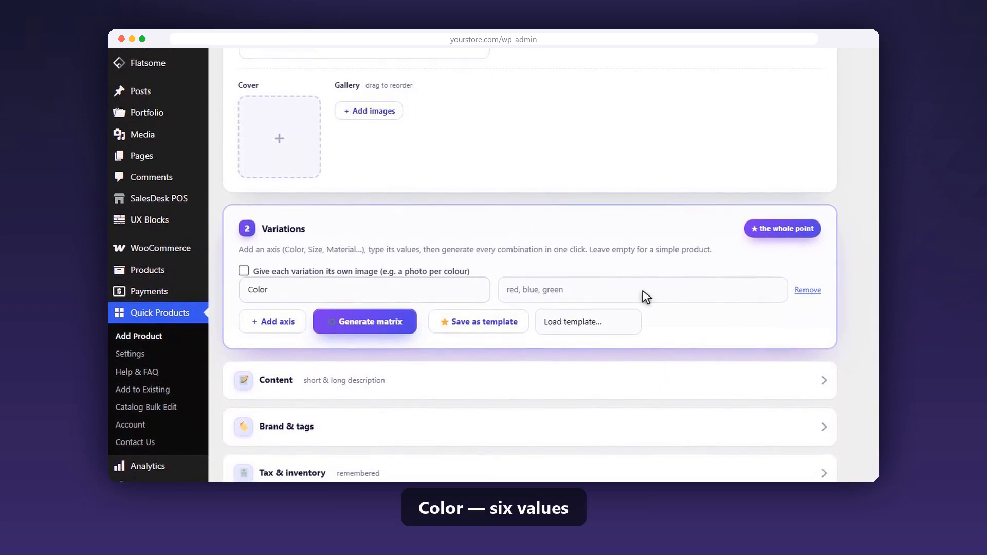
{"action": "left_click", "coordinate": [646, 294]}
{"action": "type", "text": "red, blue, green, black, white, navy"}
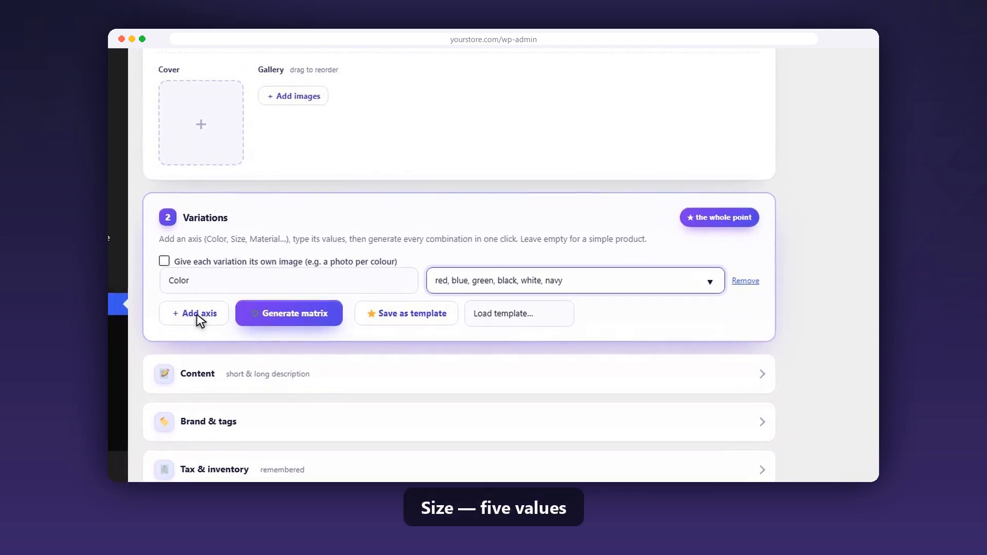
- Add a Size axis with the values XS, S, M, L, XL
{"action": "left_click", "coordinate": [263, 308]}
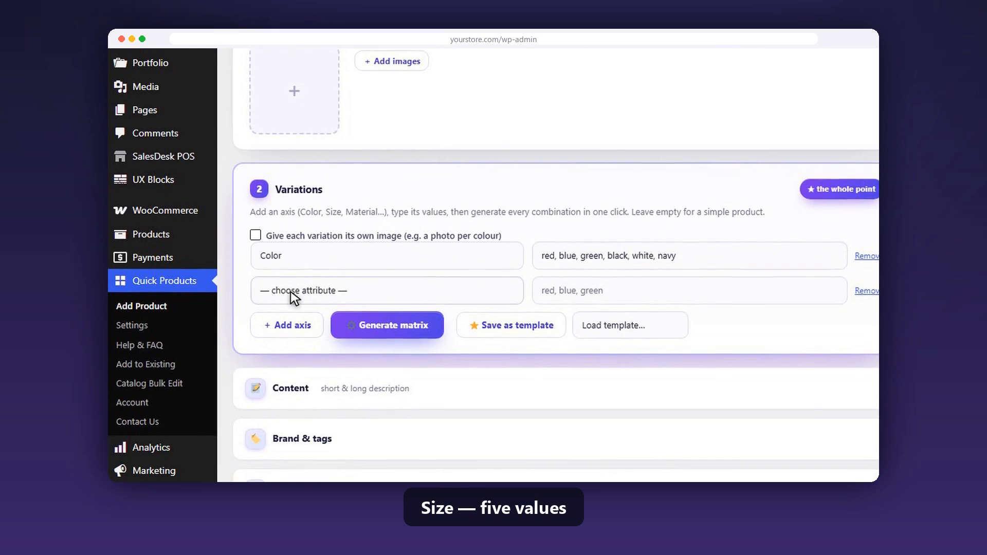
{"action": "left_click", "coordinate": [391, 288]}
{"action": "type", "text": "Size"}
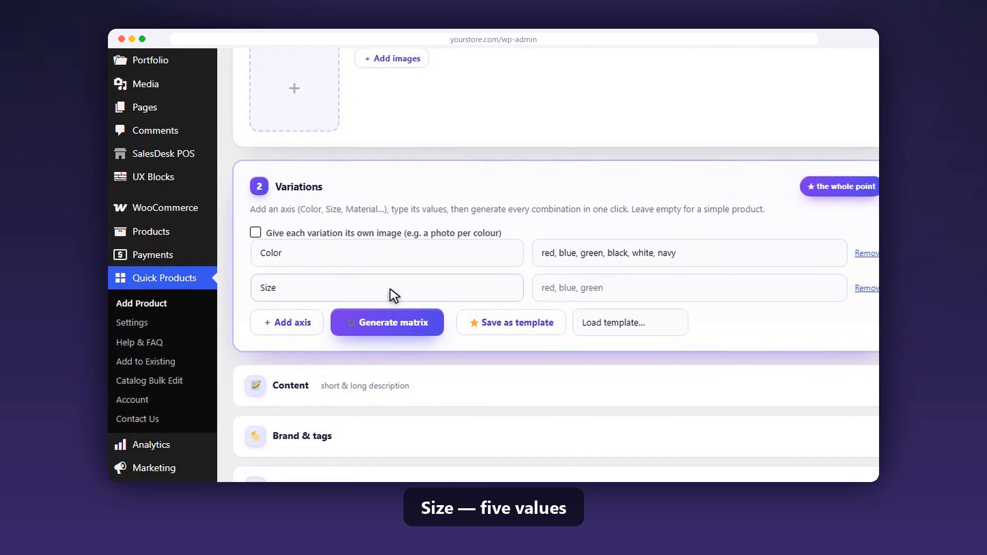
{"action": "left_click", "coordinate": [693, 289]}
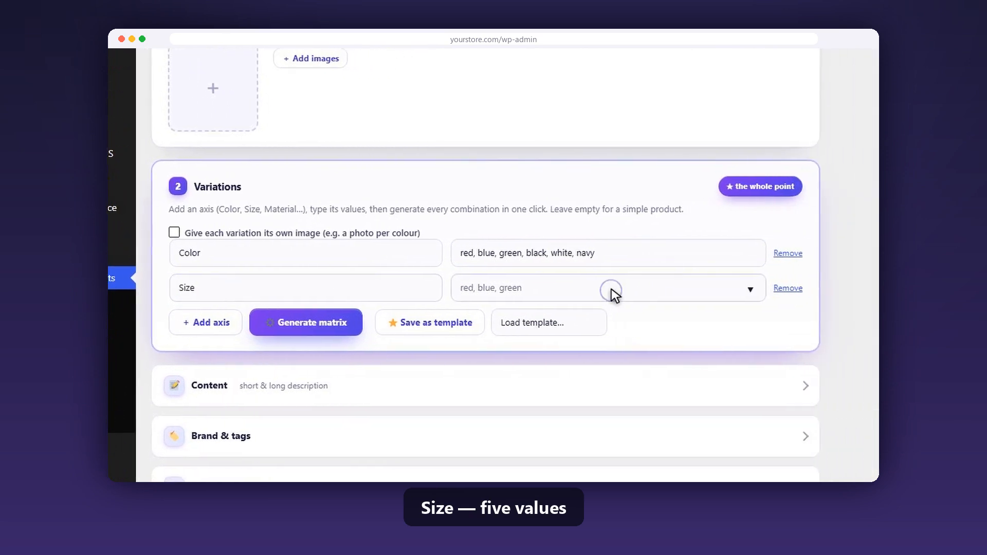
{"action": "type", "text": "XS, S, M, L, XL"}
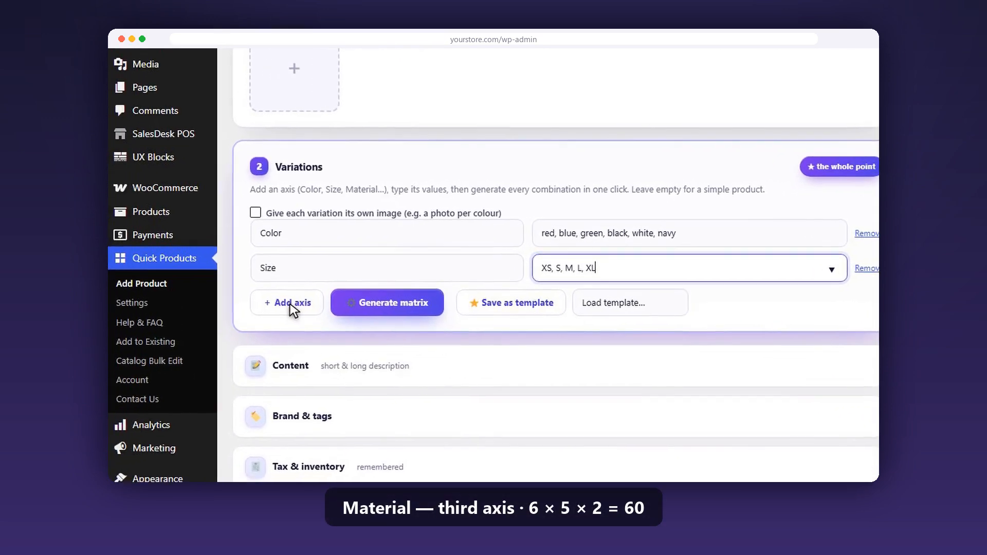
- Add a third axis for Material with the values cotton, polyester
{"action": "left_click", "coordinate": [172, 319]}
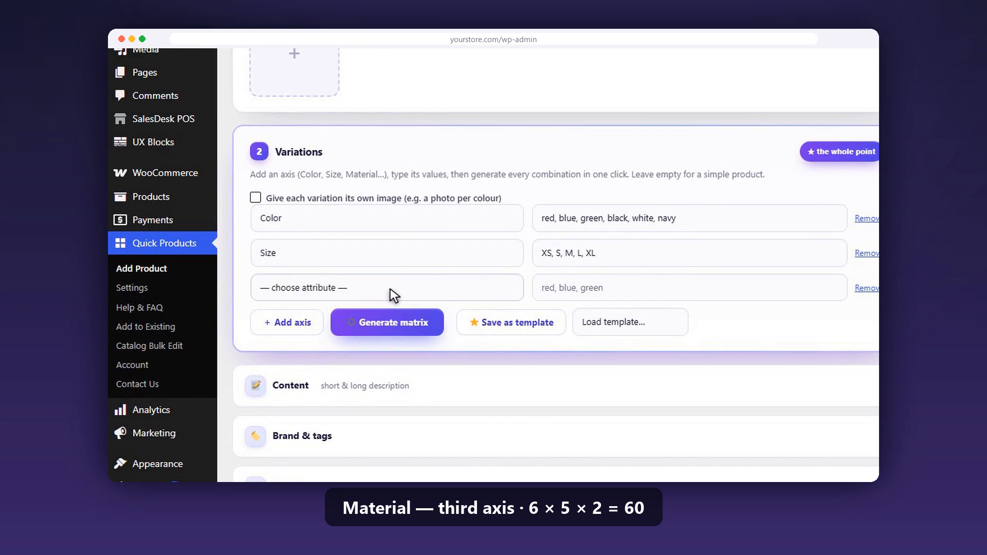
{"action": "left_click", "coordinate": [390, 289]}
{"action": "left_click", "coordinate": [693, 288]}
{"action": "type", "text": "cotton, "}
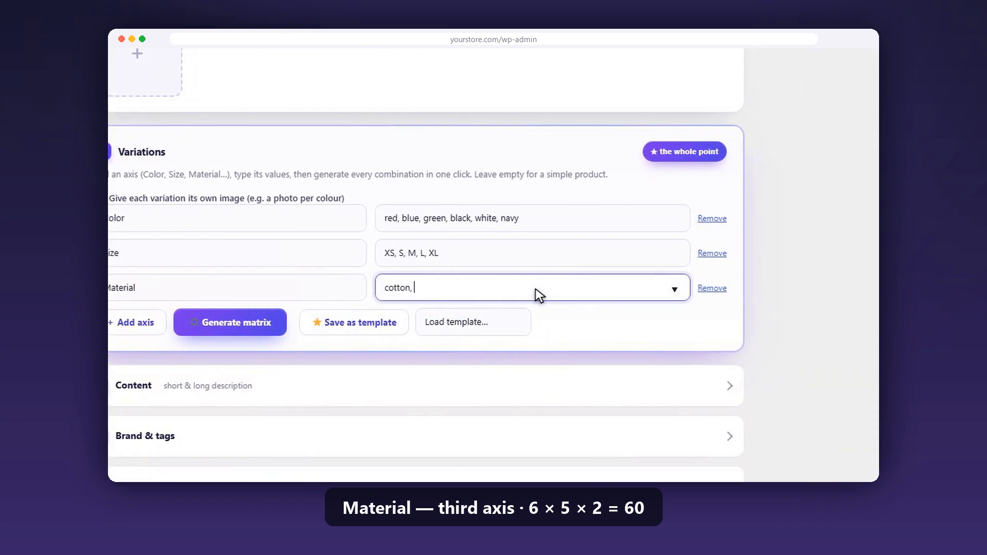
{"action": "type", "text": "polyester"}
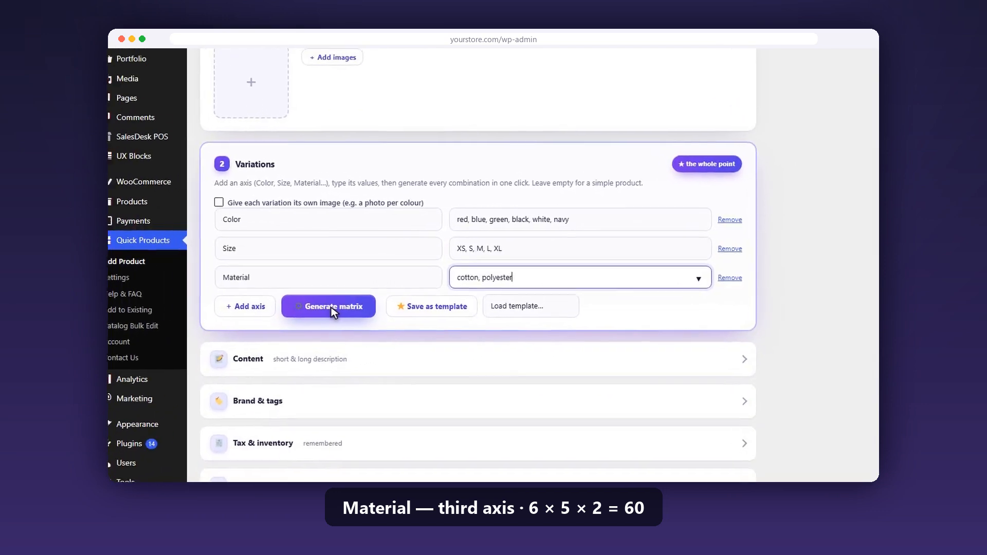
- Generate the matrix of Color, Size and Material combinations and review the variation rows
{"action": "left_click", "coordinate": [332, 307]}
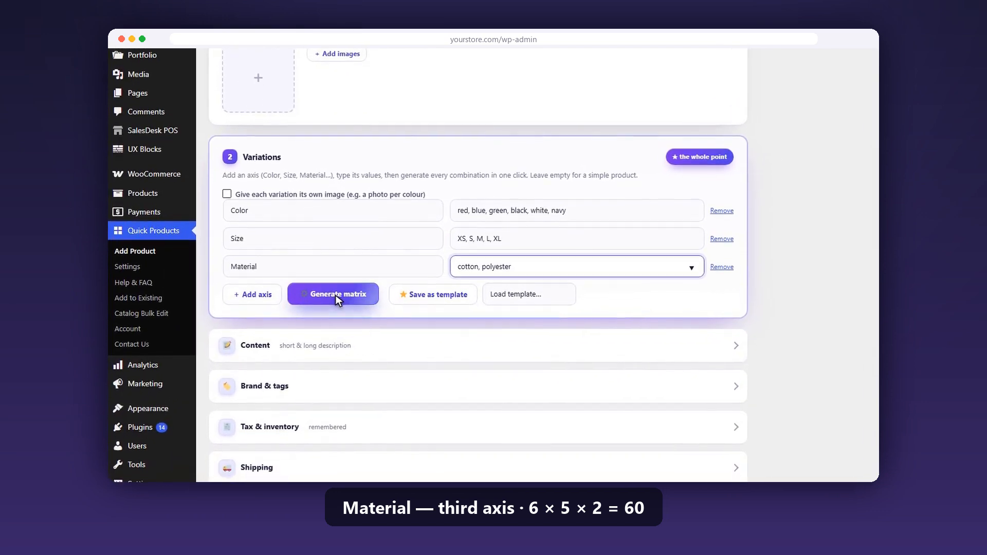
{"action": "scroll", "coordinate": [368, 293], "scroll_direction": "down", "scroll_amount": 10}
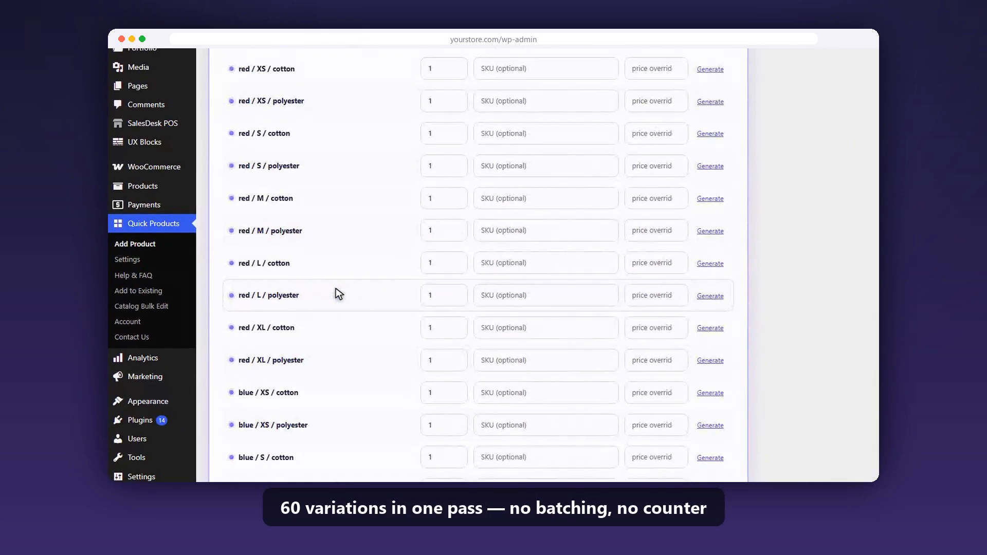
{"action": "scroll", "coordinate": [339, 294], "scroll_direction": "down", "scroll_amount": 3}
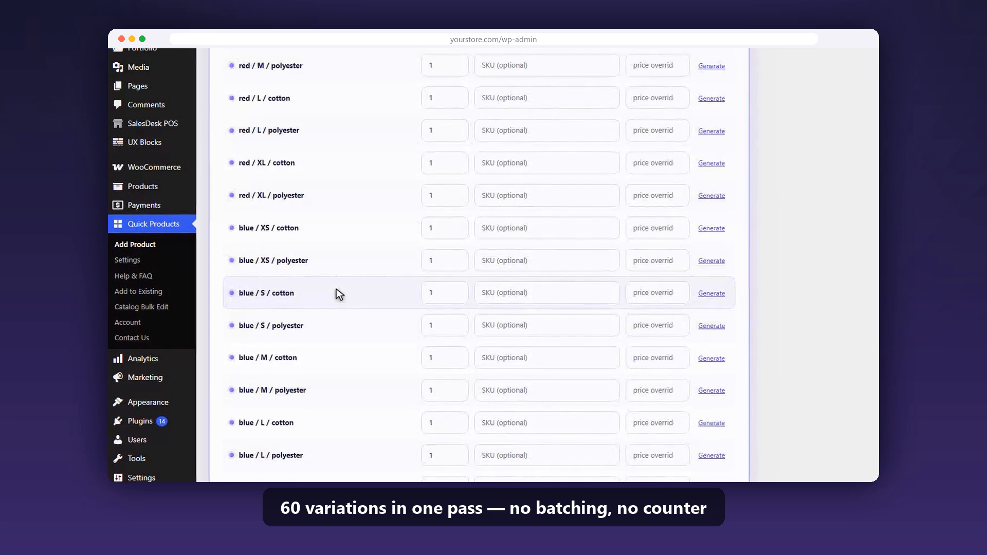
{"action": "scroll", "coordinate": [337, 289], "scroll_direction": "up", "scroll_amount": 6}
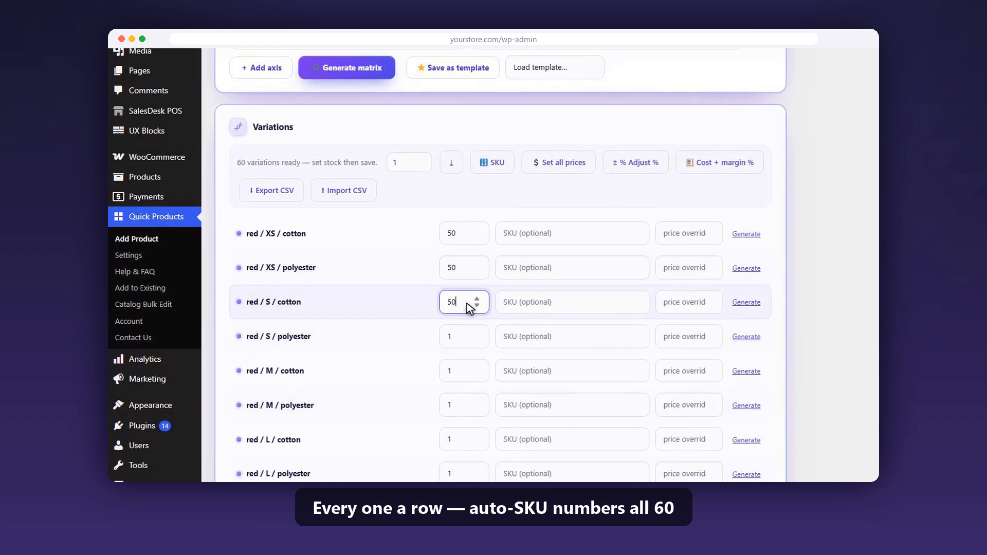
- Set the SKU of the red / XS / cotton variation to JRS-RED-XS
{"action": "left_click", "coordinate": [565, 233]}
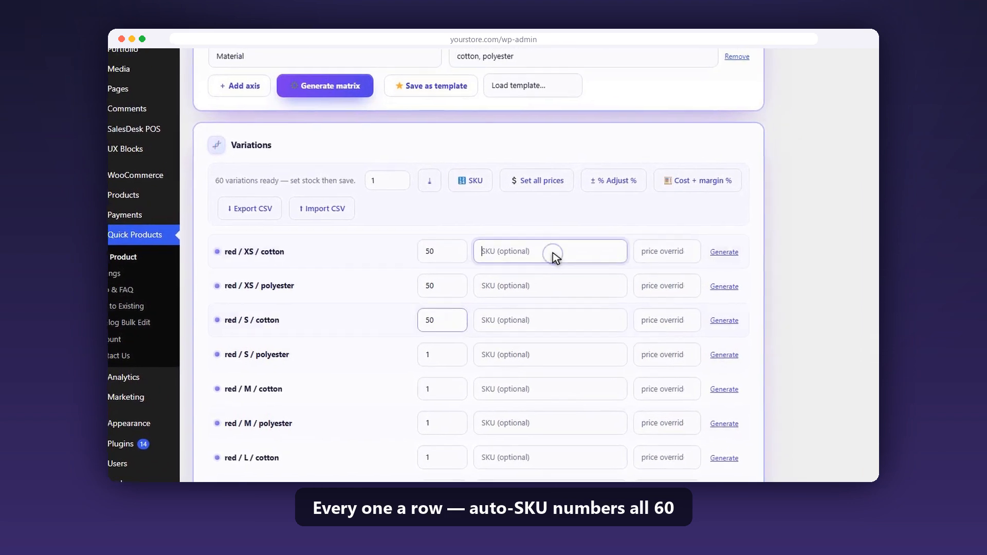
{"action": "type", "text": "JRS-RED-XS"}
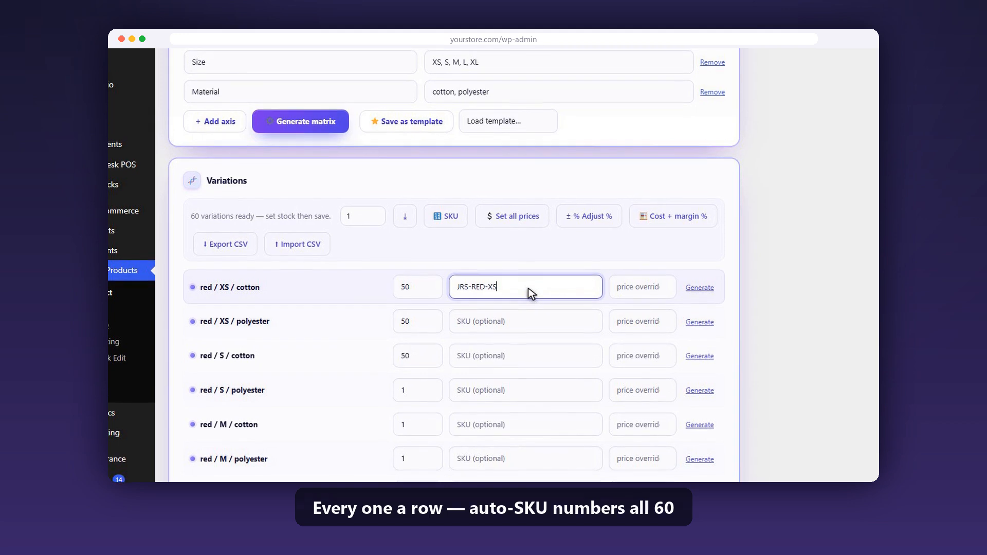
{"action": "scroll", "coordinate": [531, 284], "scroll_direction": "up", "scroll_amount": 5}
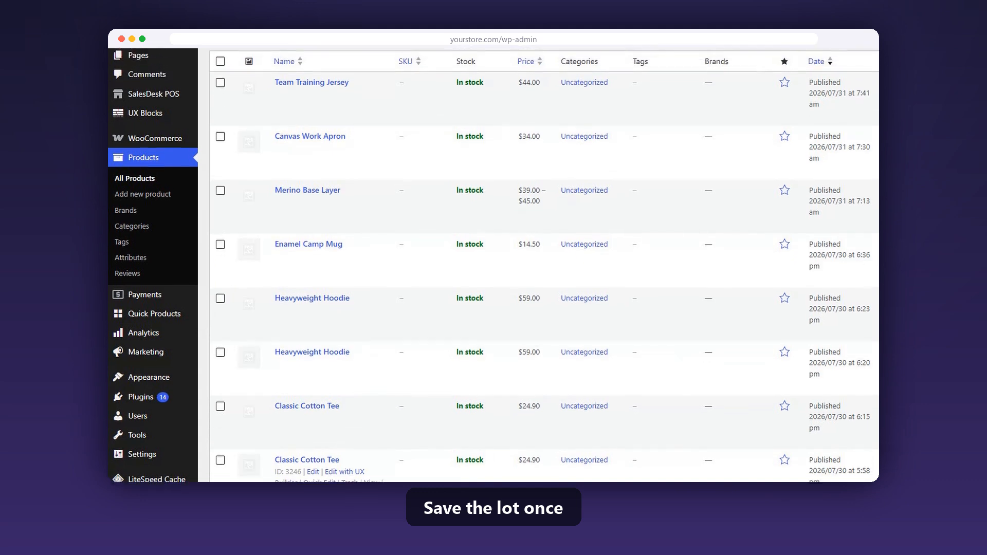
- Check the Team Training Jersey's storefront page by choosing White from its color options
{"action": "scroll", "coordinate": [544, 266], "scroll_direction": "up", "scroll_amount": 5}
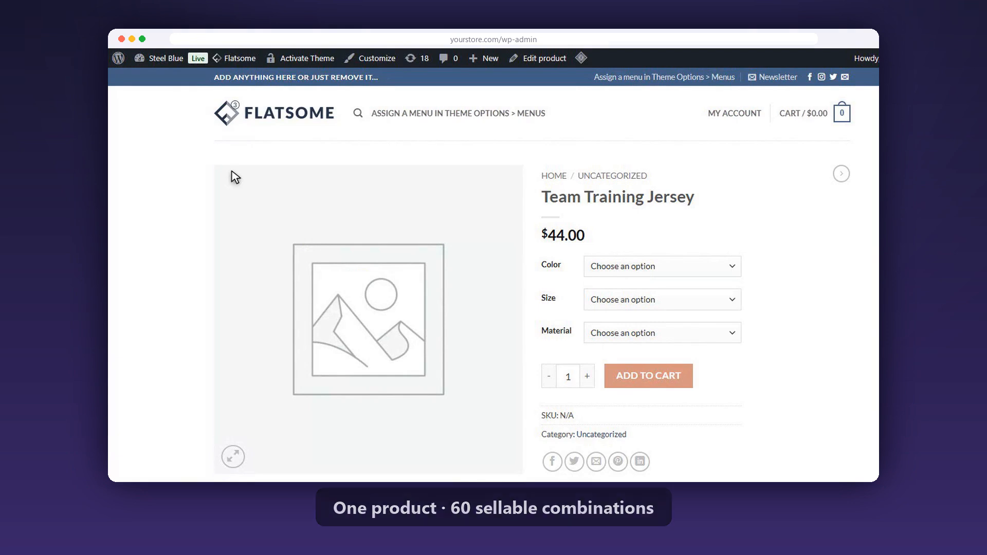
{"action": "left_click", "coordinate": [634, 256]}
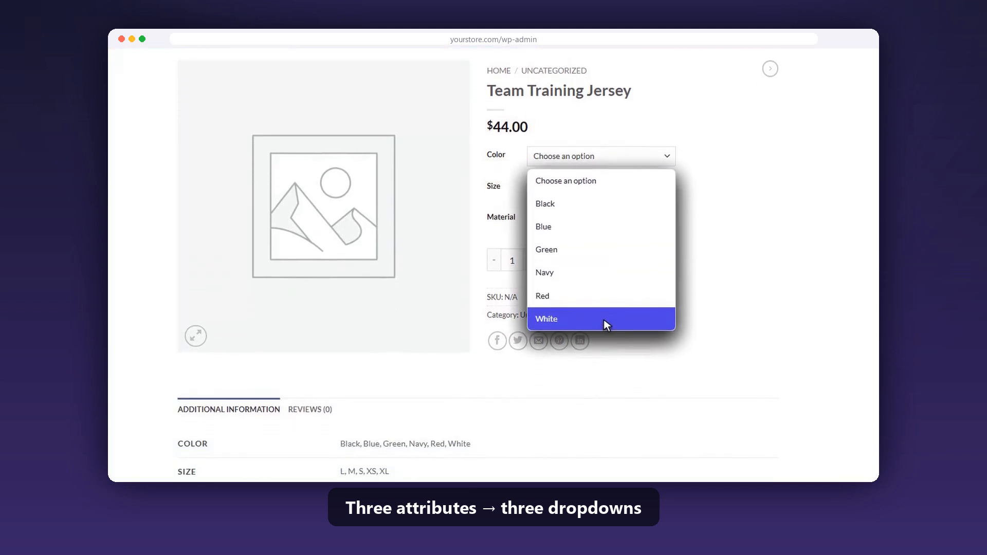
{"action": "left_click", "coordinate": [603, 349]}
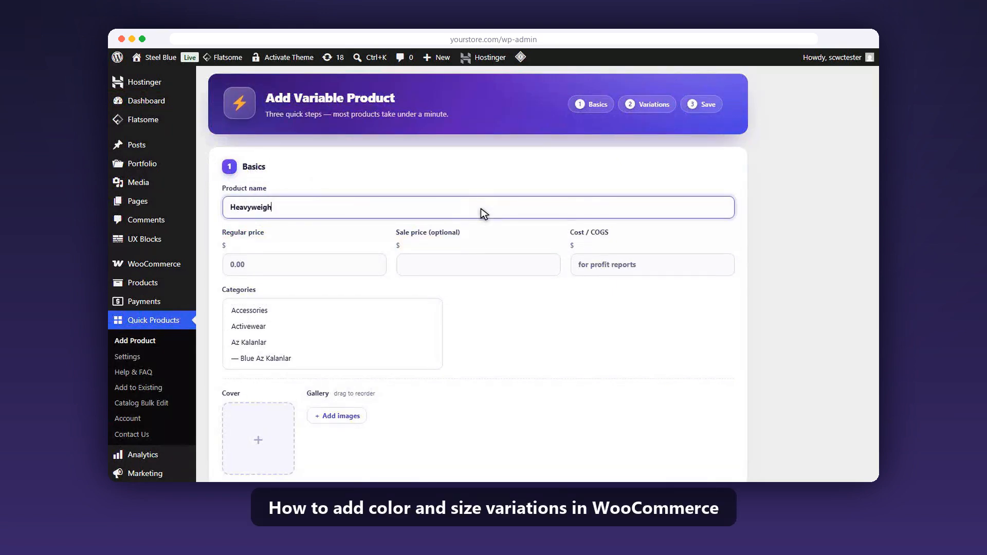
- Set the Heavyweight Hoodie's regular price to 59.00 and define a Color axis with black, white, navy
{"action": "left_click", "coordinate": [307, 265]}
{"action": "type", "text": "59.00"}
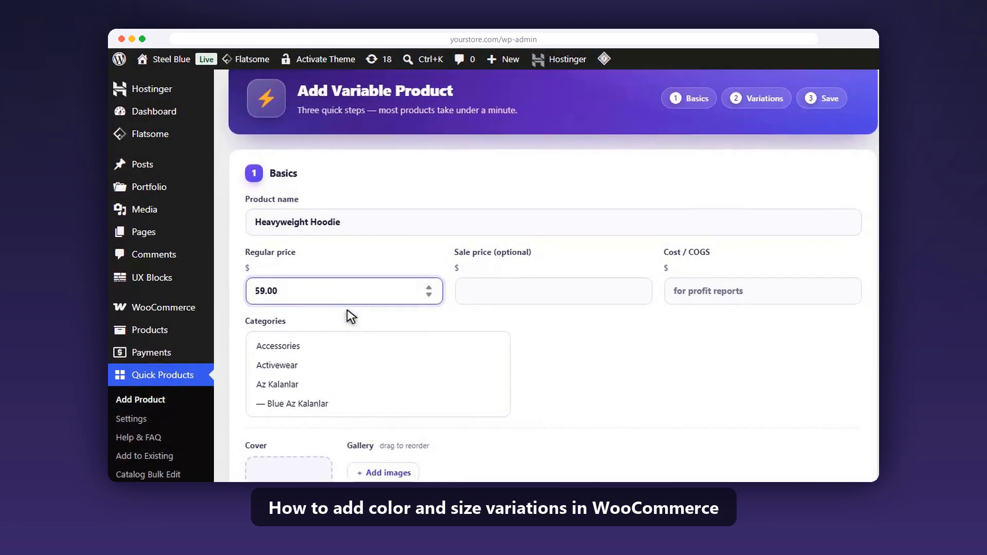
{"action": "scroll", "coordinate": [351, 316], "scroll_direction": "down", "scroll_amount": 6}
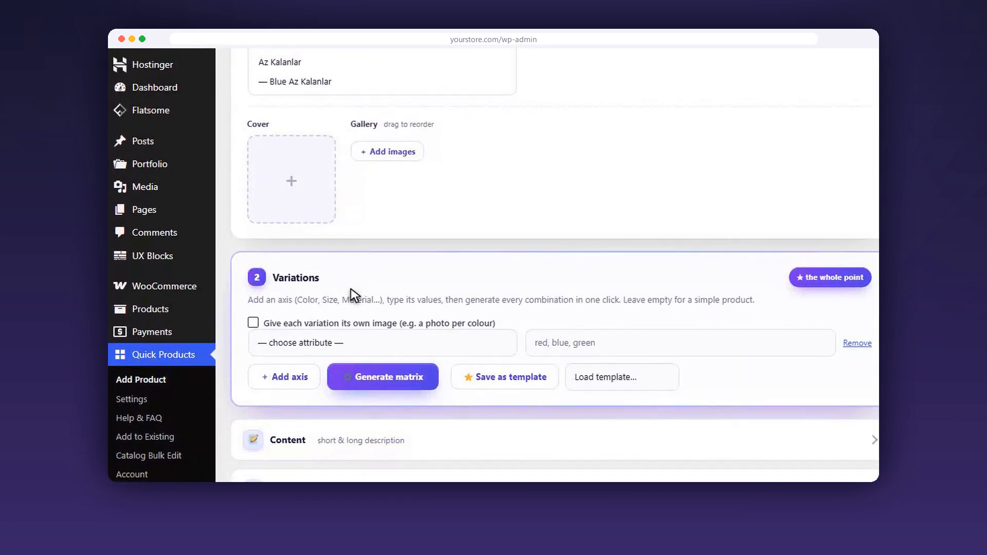
{"action": "left_click", "coordinate": [386, 342]}
{"action": "scroll", "coordinate": [646, 310], "scroll_direction": "down", "scroll_amount": 1}
{"action": "left_click", "coordinate": [645, 294]}
{"action": "type", "text": "black, white, navy"}
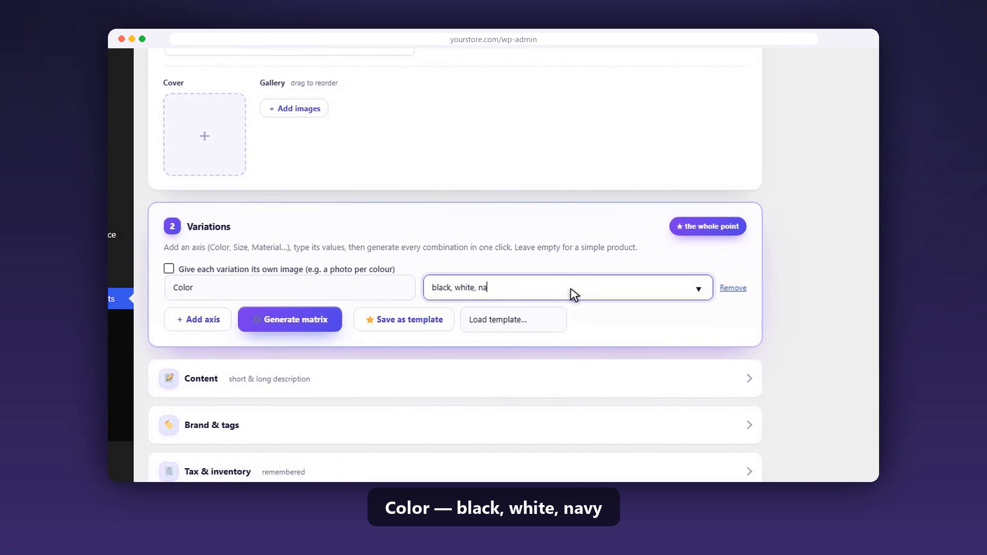
- Add a Size axis with XS, S, M, L and generate the hoodie's variation matrix
{"action": "left_click", "coordinate": [169, 321]}
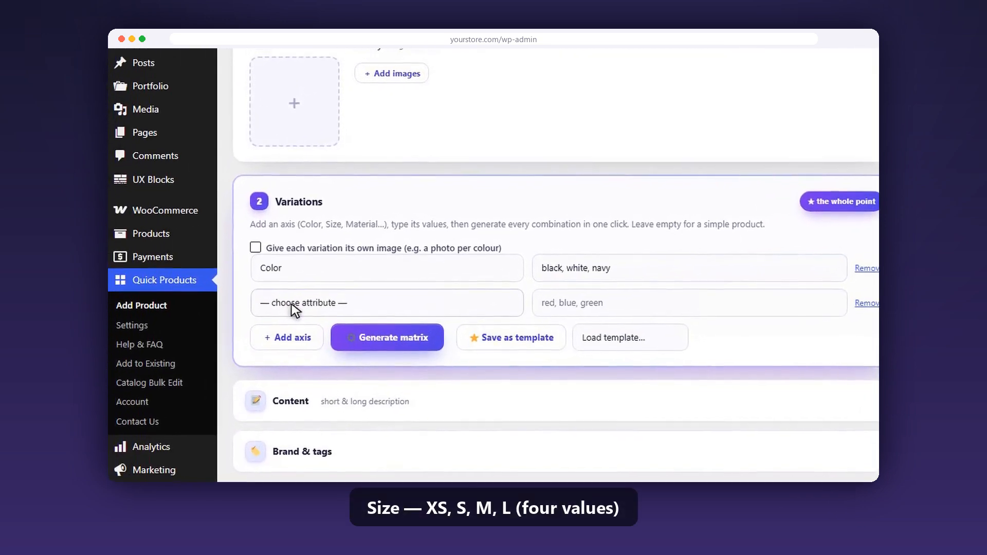
{"action": "left_click", "coordinate": [391, 293]}
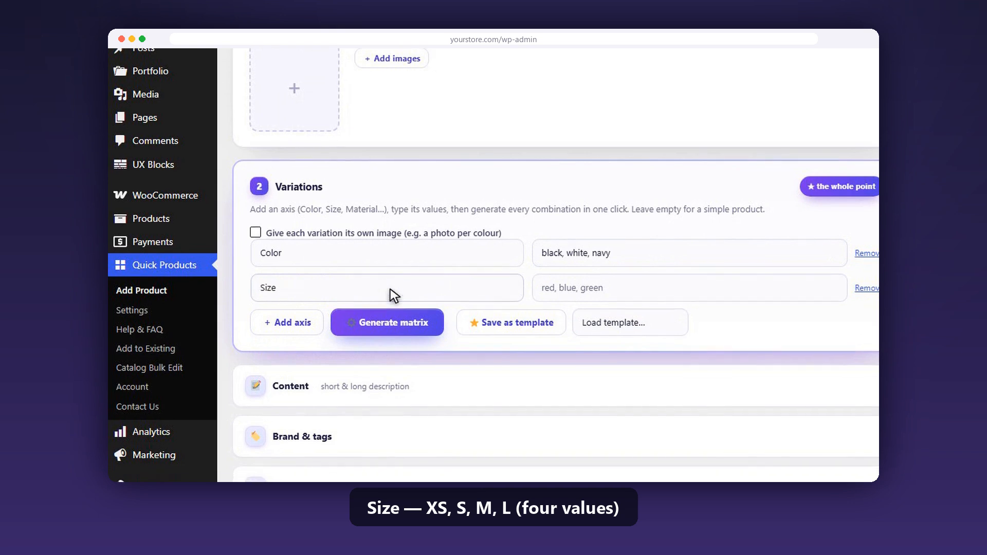
{"action": "left_click", "coordinate": [692, 289]}
{"action": "type", "text": "XS, S, M, L"}
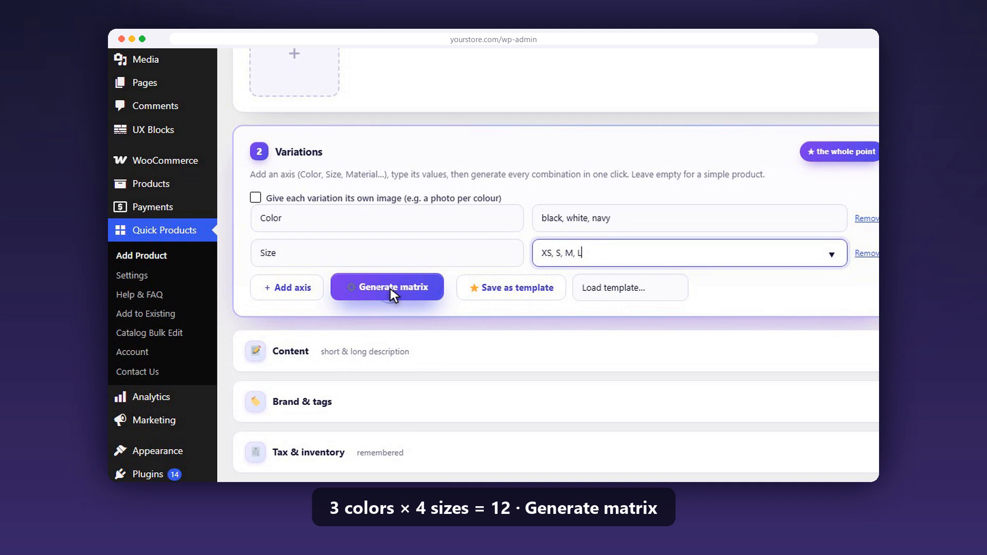
{"action": "left_click", "coordinate": [390, 289]}
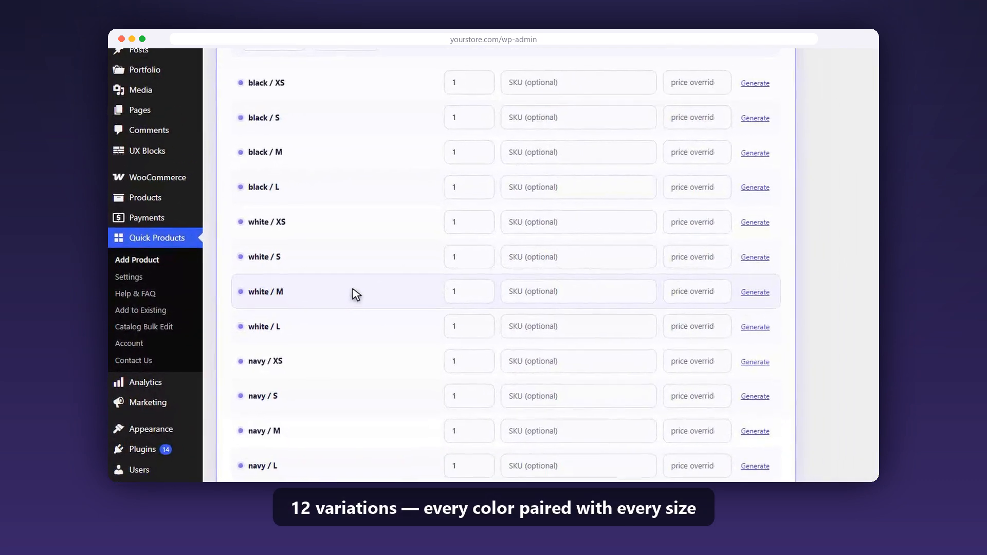
- Set the hoodie's variation stock to 25 for black / XS, 14 for black / S and 6 for black / M
{"action": "scroll", "coordinate": [339, 294], "scroll_direction": "down", "scroll_amount": 3}
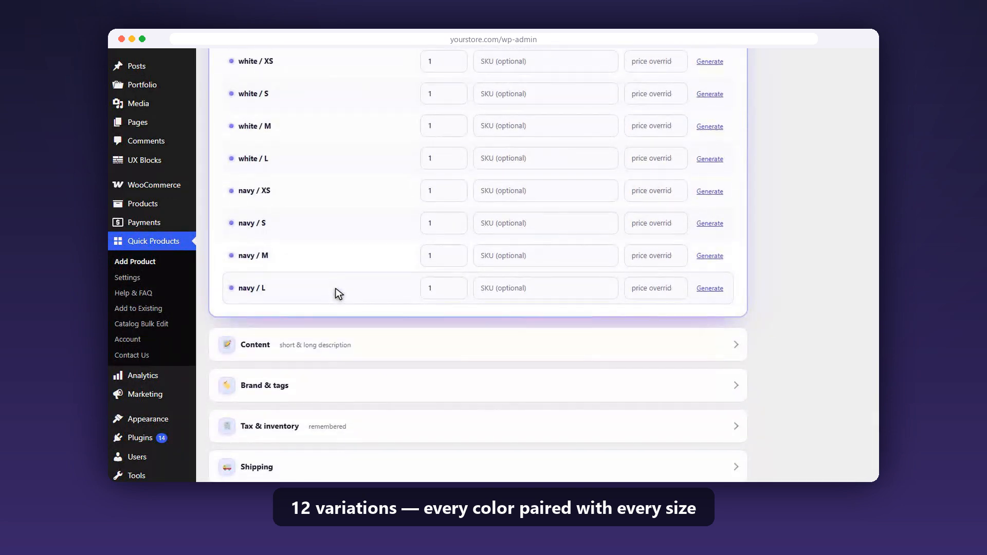
{"action": "scroll", "coordinate": [339, 294], "scroll_direction": "up", "scroll_amount": 6}
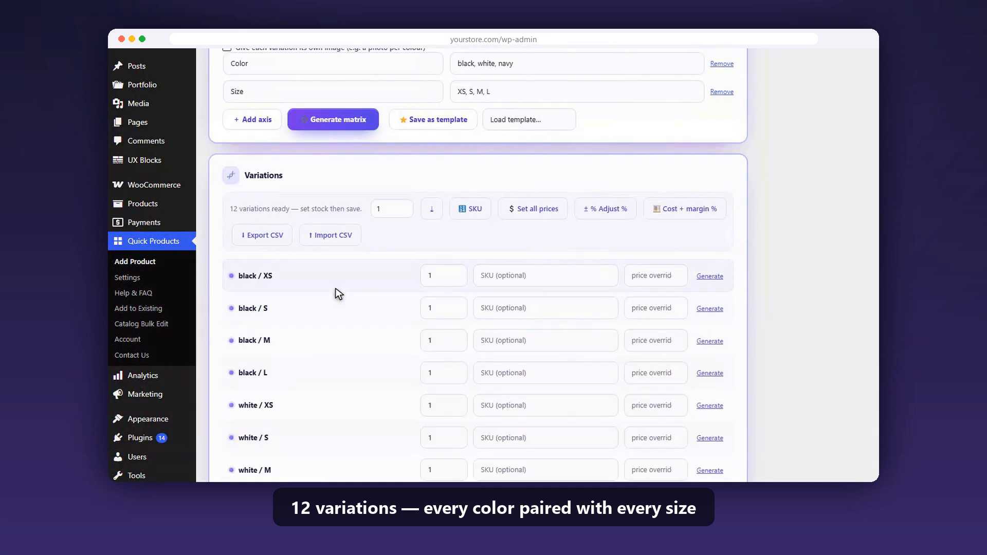
{"action": "double_click", "coordinate": [445, 277]}
{"action": "type", "text": "25"}
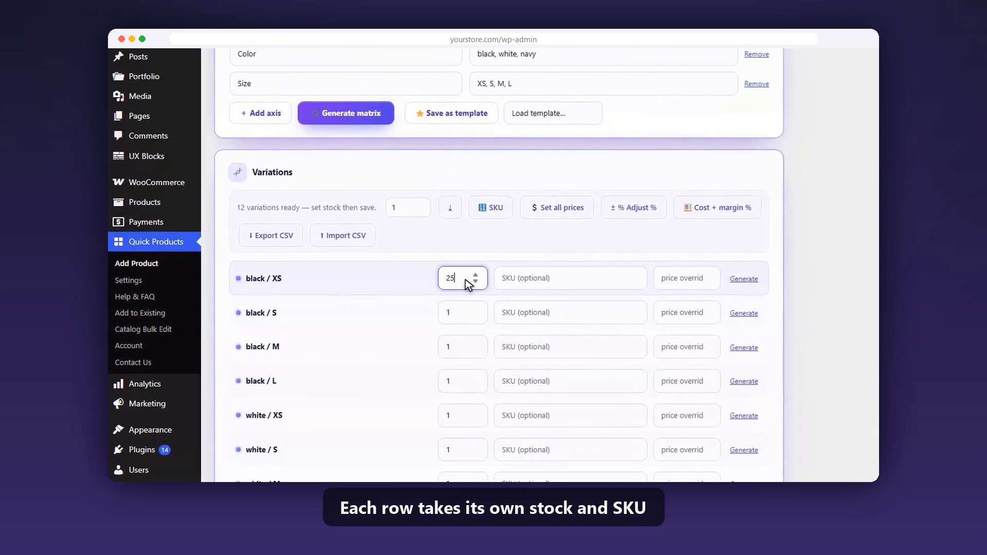
{"action": "scroll", "coordinate": [470, 320], "scroll_direction": "down", "scroll_amount": 1}
{"action": "double_click", "coordinate": [470, 323]}
{"action": "type", "text": "6"}
{"action": "scroll", "coordinate": [470, 323], "scroll_direction": "down", "scroll_amount": 1}
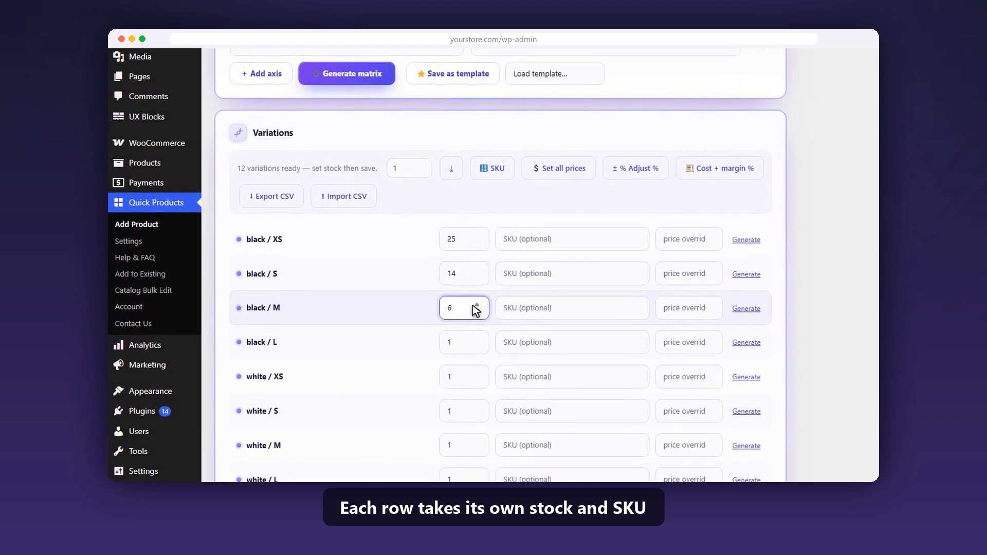
- Set the SKU of the black / XS variation to HOOD-BLK-XS and save the Heavyweight Hoodie
{"action": "left_click", "coordinate": [575, 232]}
{"action": "type", "text": "HOOD-BLK-X"}
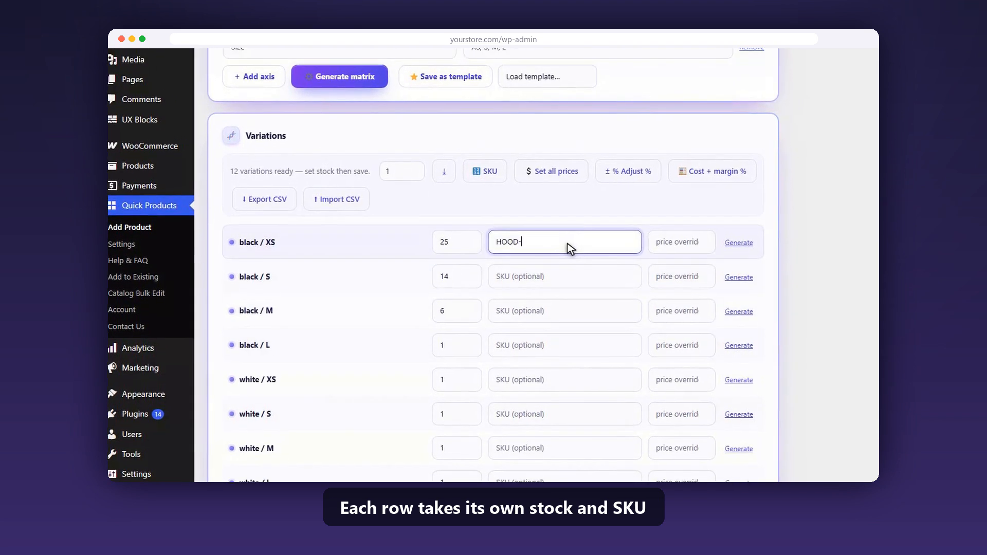
{"action": "type", "text": "S"}
{"action": "scroll", "coordinate": [531, 276], "scroll_direction": "up", "scroll_amount": 3}
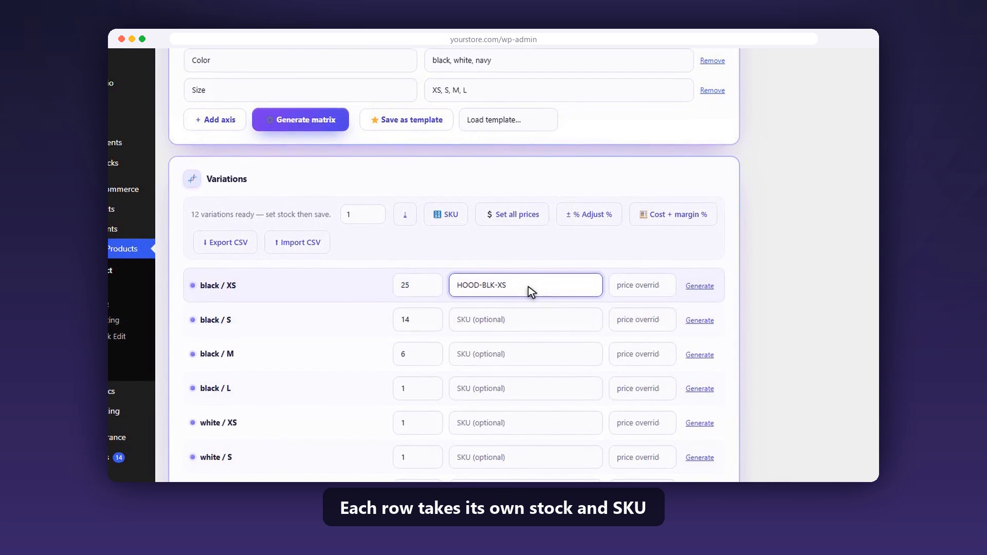
{"action": "scroll", "coordinate": [528, 289], "scroll_direction": "up", "scroll_amount": 2}
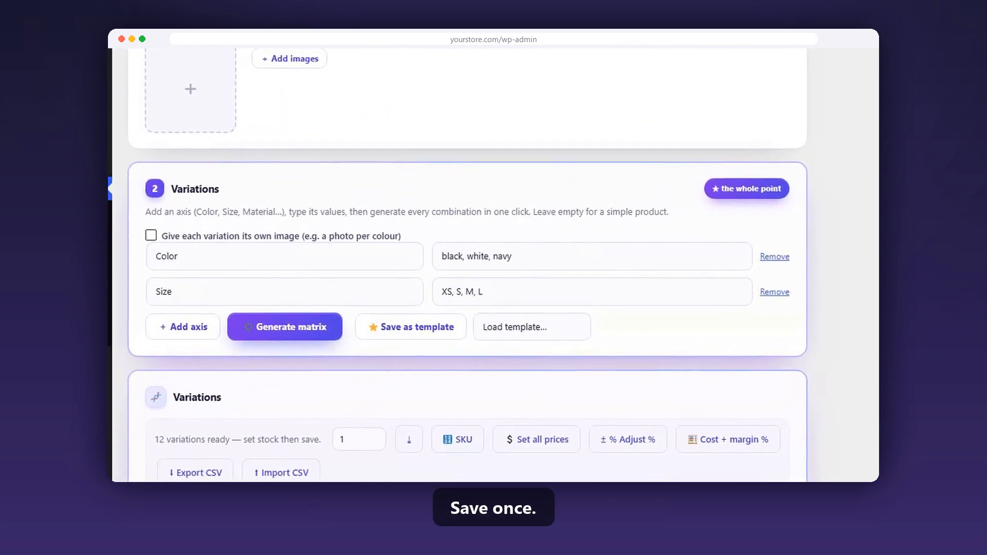
{"action": "left_click", "coordinate": [307, 450]}
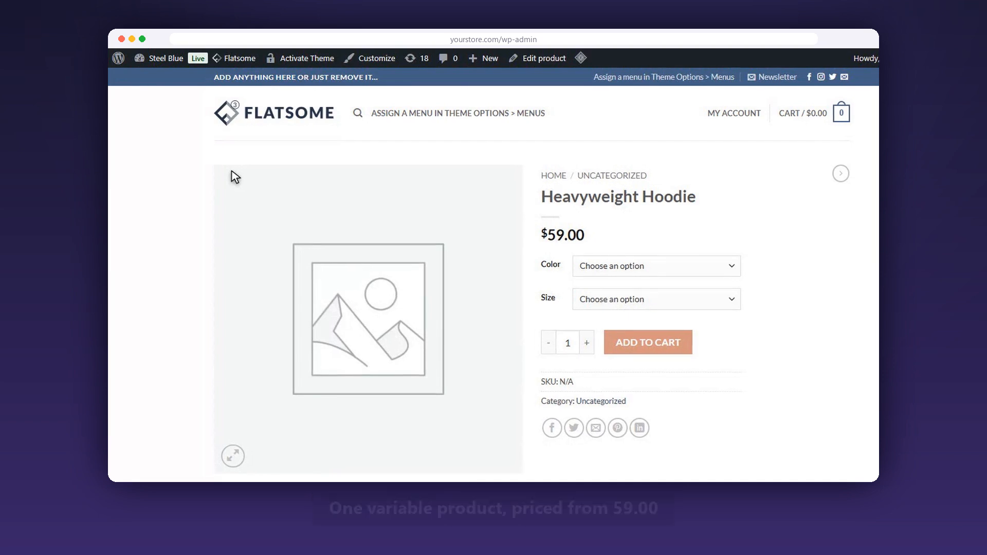
- Check the Heavyweight Hoodie's storefront page by choosing Black and size M, and switching the color to Navy
{"action": "left_click", "coordinate": [629, 255]}
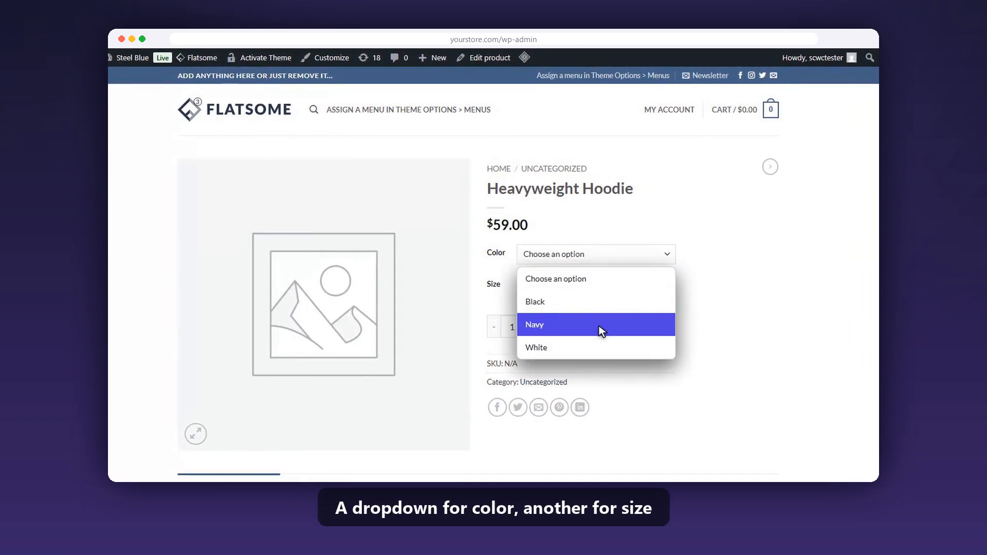
{"action": "left_click", "coordinate": [598, 348]}
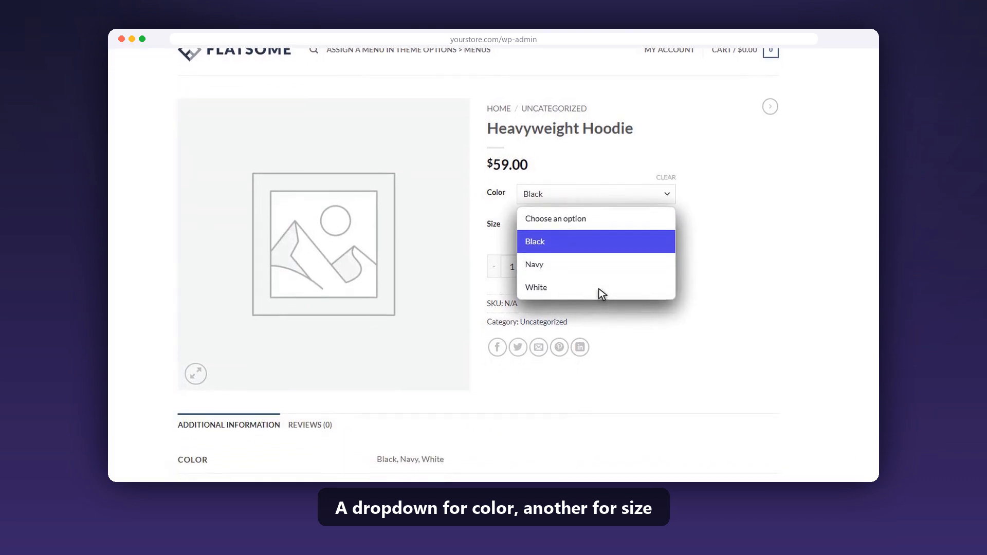
{"action": "left_click", "coordinate": [600, 226]}
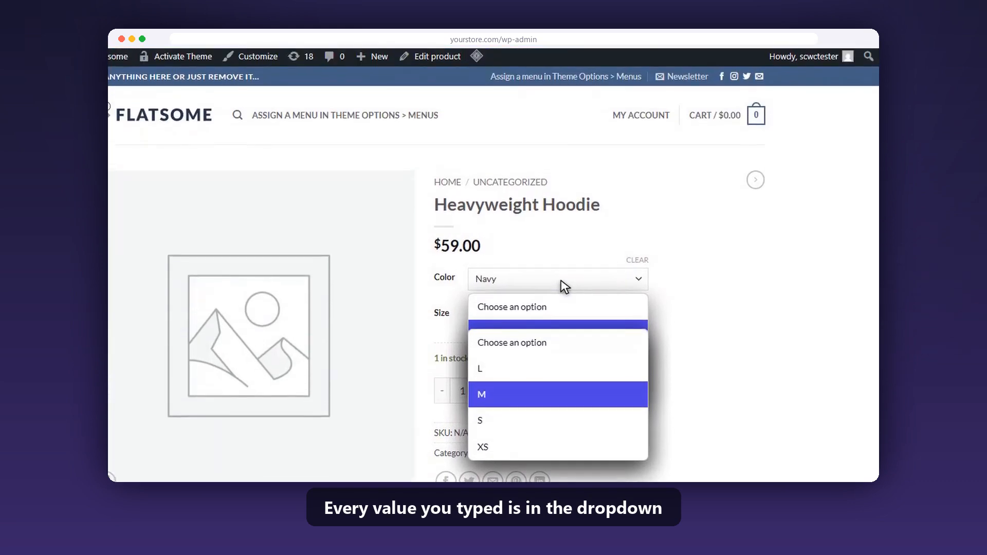
{"action": "scroll", "coordinate": [560, 283], "scroll_direction": "down", "scroll_amount": 2}
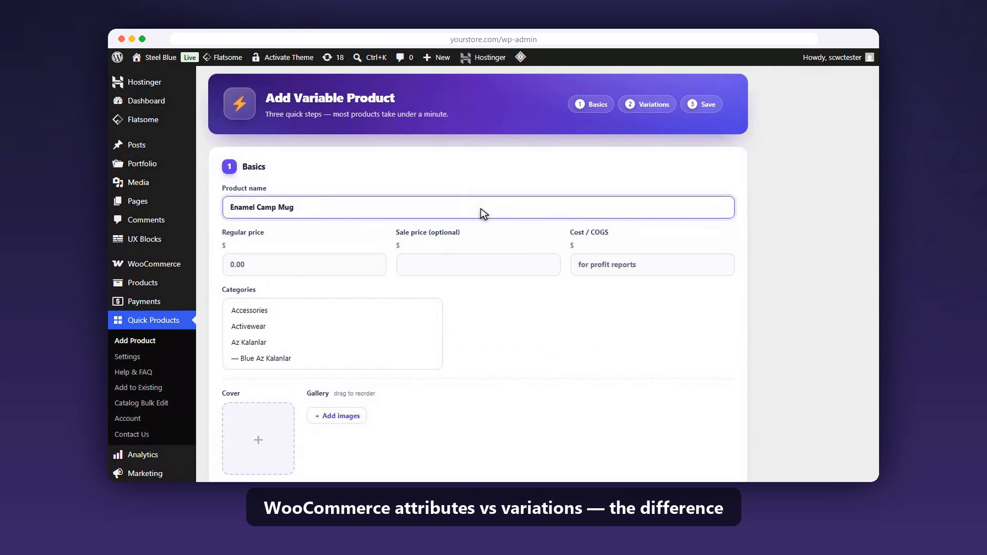
- Set the Enamel Camp Mug's regular price to 14.50 and define a Color axis with cream, forest, rust
{"action": "left_click", "coordinate": [311, 268]}
{"action": "type", "text": "14.00"}
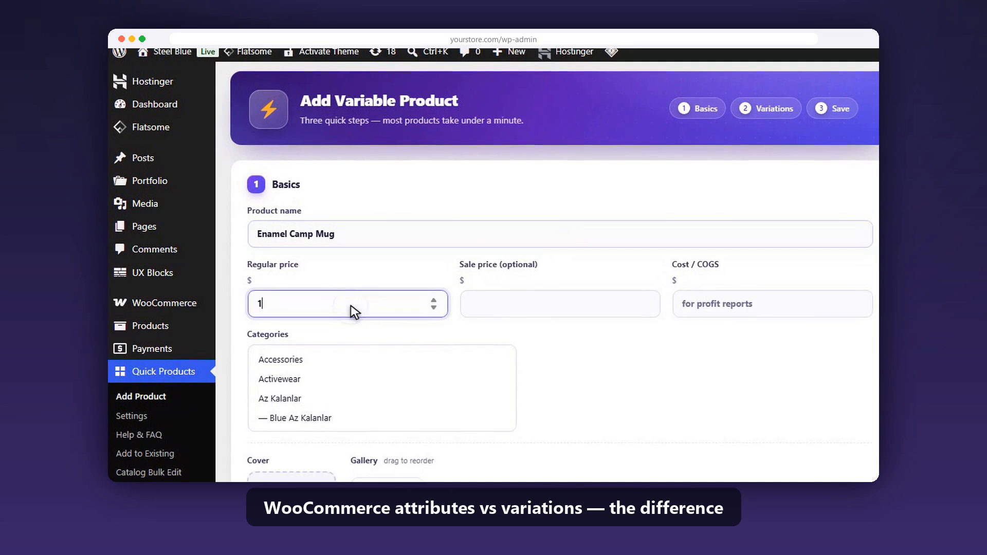
{"action": "scroll", "coordinate": [355, 309], "scroll_direction": "down", "scroll_amount": 6}
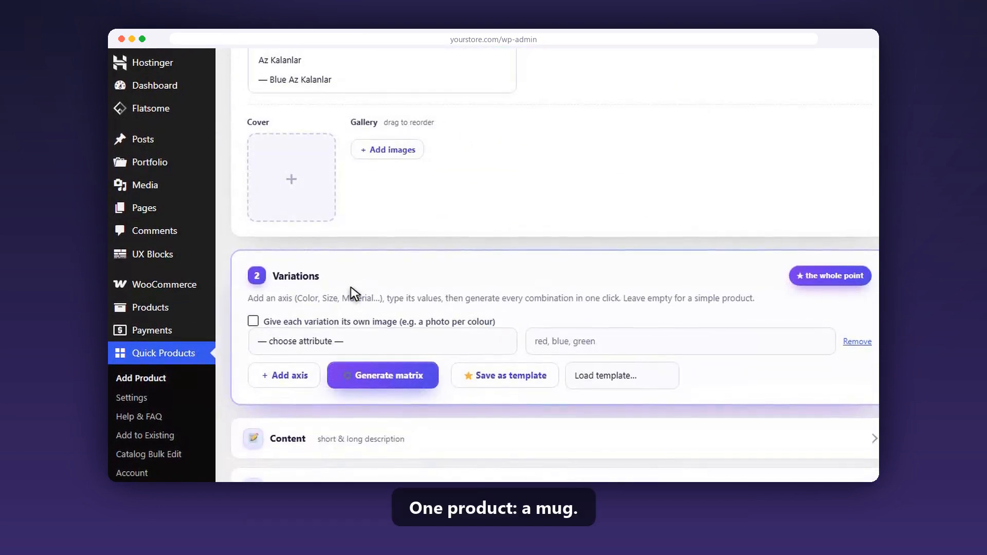
{"action": "left_click", "coordinate": [371, 322]}
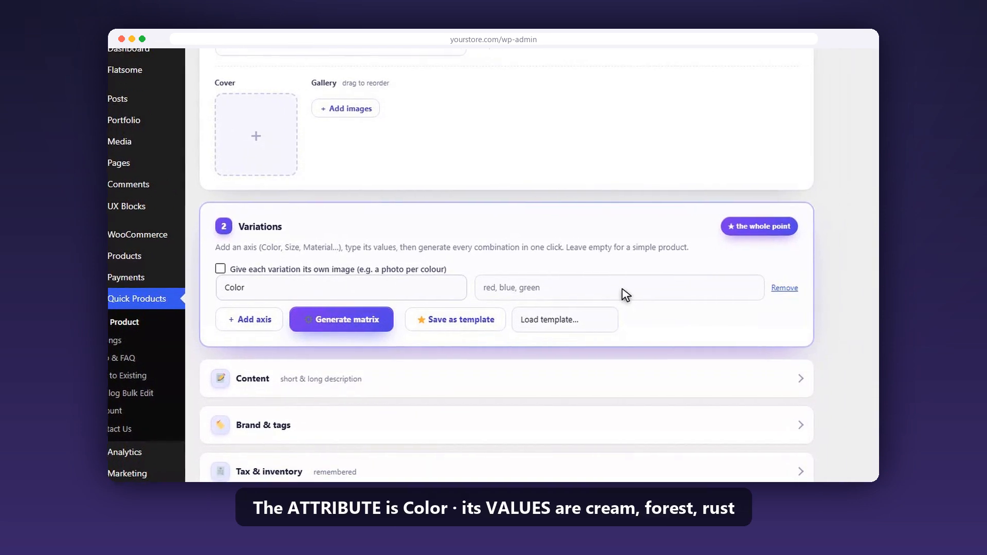
{"action": "left_click", "coordinate": [566, 294]}
{"action": "type", "text": "cream, forest, rust"}
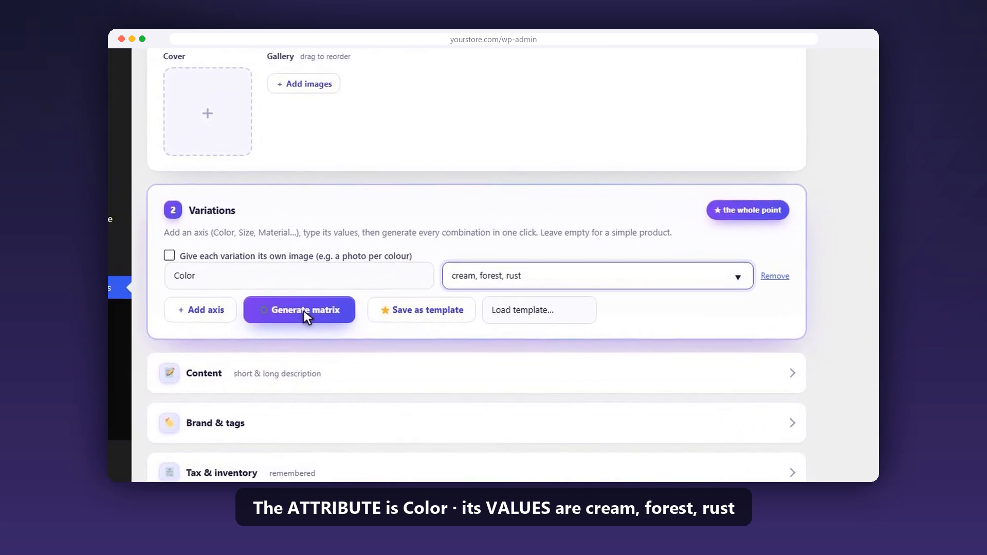
- Generate the mug's variation matrix and set stock to 40 for cream, 18 for forest and 9 for rust
{"action": "left_click", "coordinate": [390, 292]}
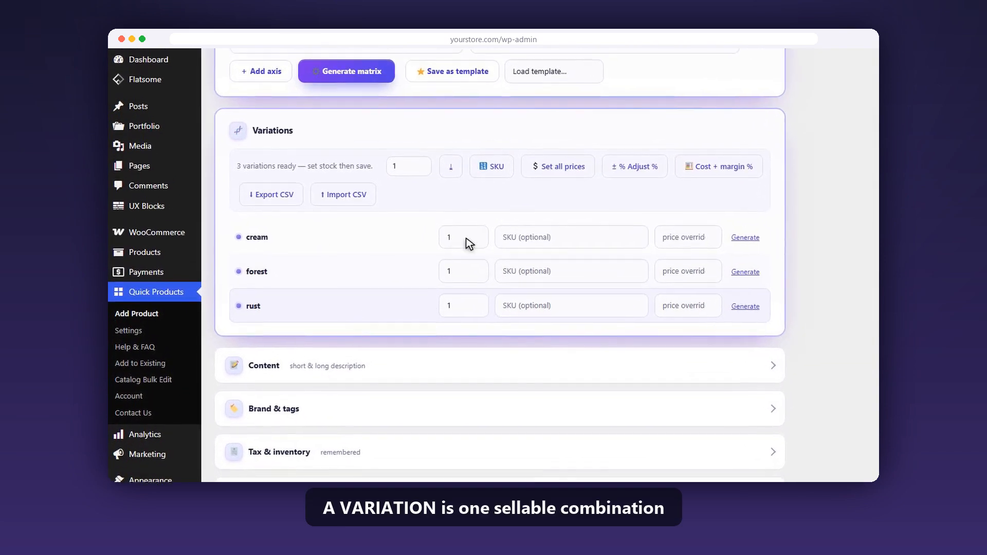
{"action": "triple_click", "coordinate": [466, 255]}
{"action": "type", "text": "40"}
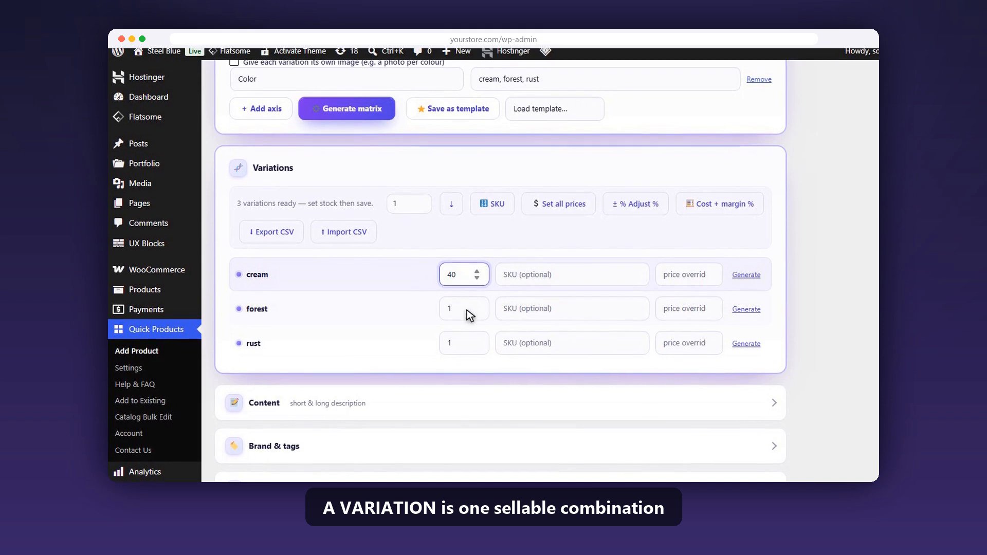
{"action": "triple_click", "coordinate": [467, 306]}
{"action": "type", "text": "18"}
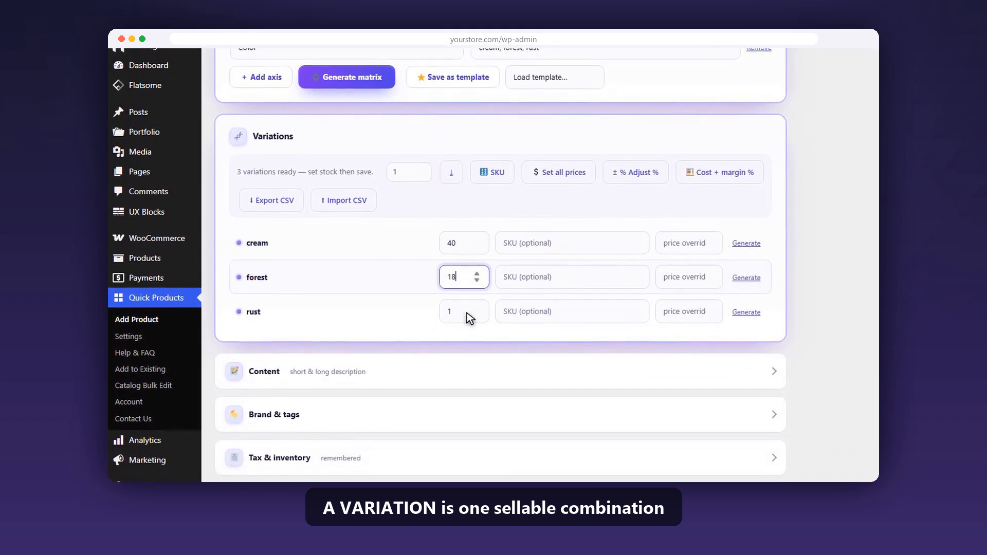
{"action": "triple_click", "coordinate": [467, 306]}
{"action": "type", "text": "9"}
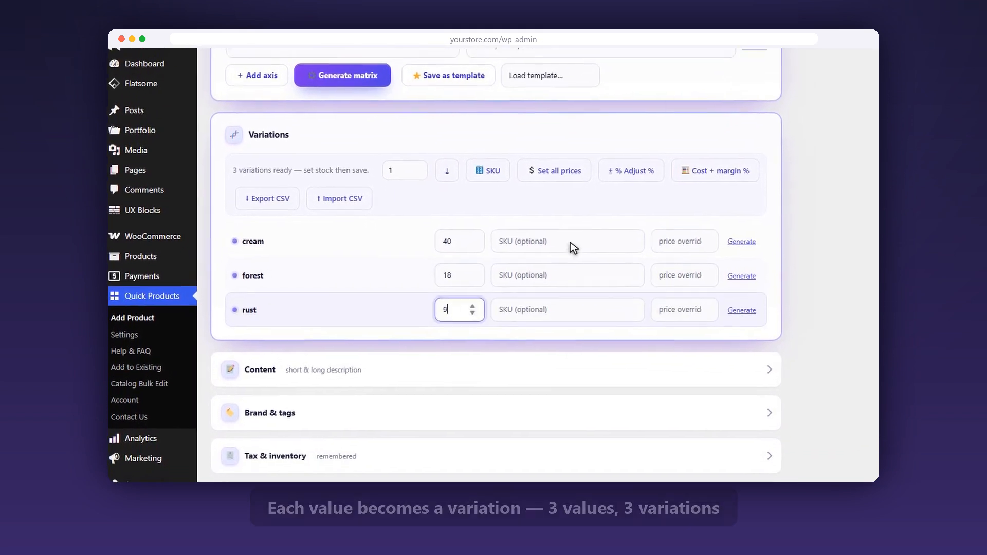
- Set the SKU of the mug's cream variation to MUG-CRM
{"action": "left_click", "coordinate": [549, 260]}
{"action": "type", "text": "MUG-CRM"}
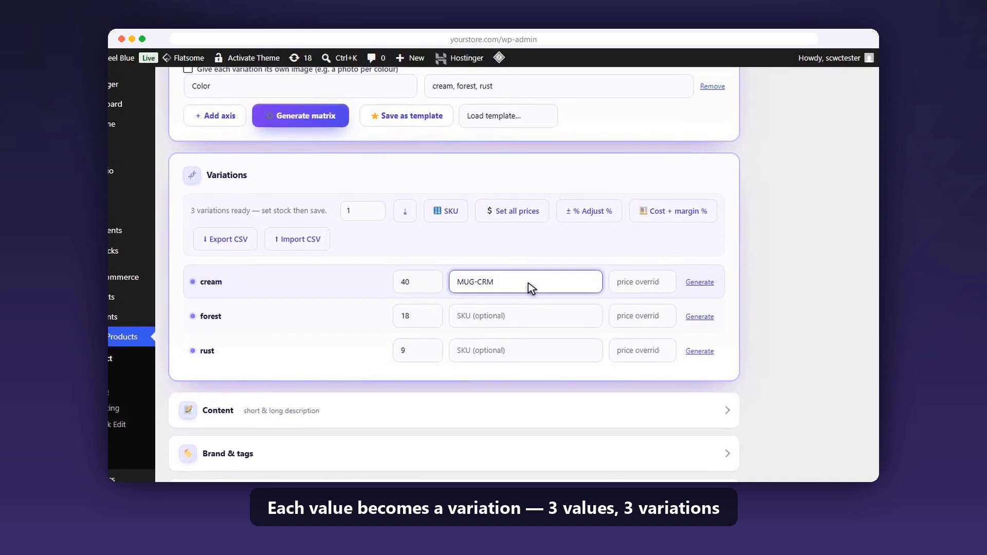
{"action": "scroll", "coordinate": [520, 289], "scroll_direction": "up", "scroll_amount": 4}
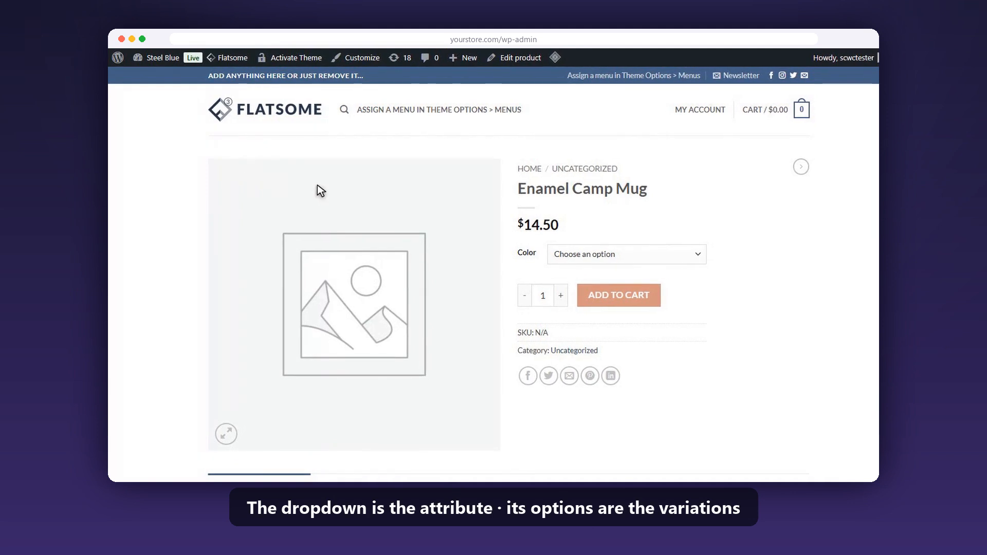
- Check the Enamel Camp Mug's storefront page by choosing cream and switching the color to forest
{"action": "left_click", "coordinate": [630, 256]}
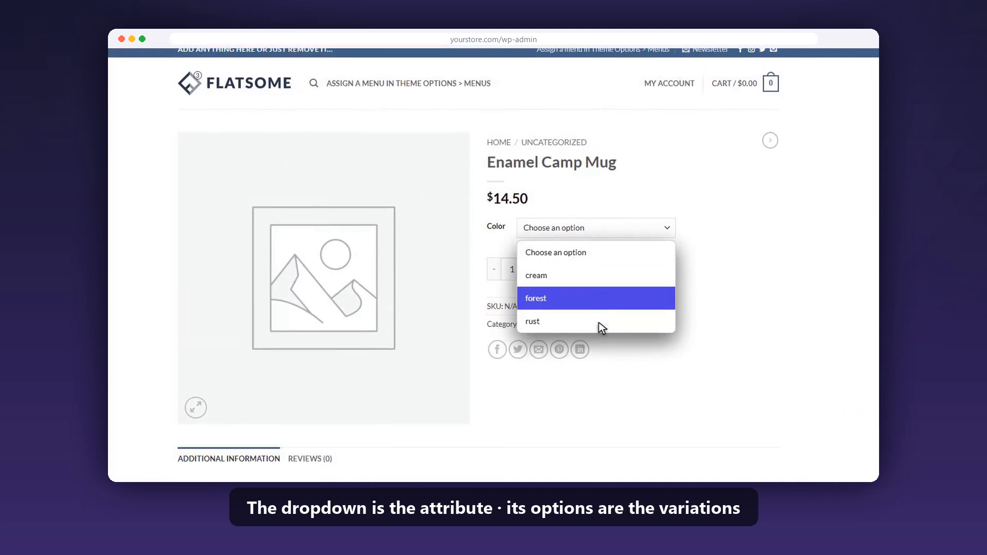
{"action": "key", "text": "Return"}
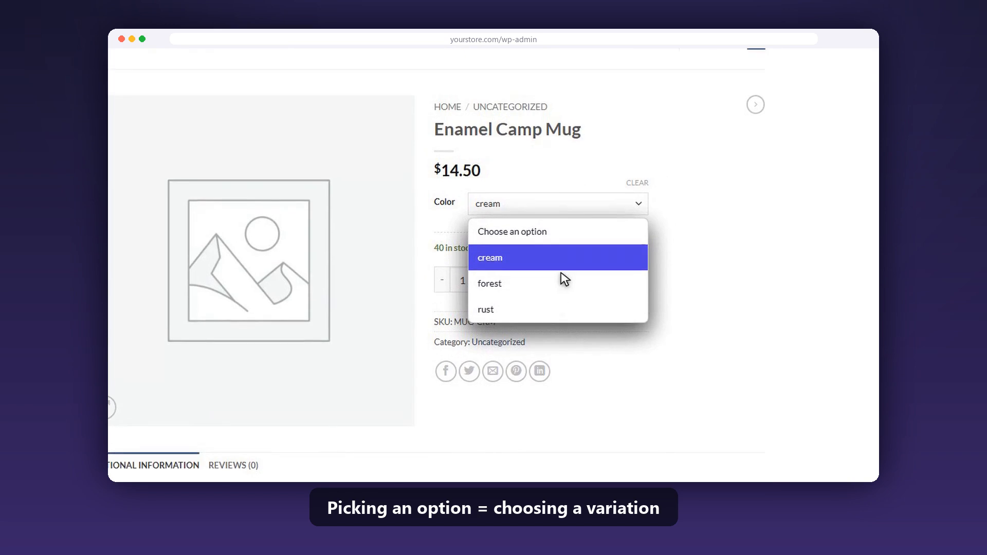
{"action": "left_click", "coordinate": [560, 192]}
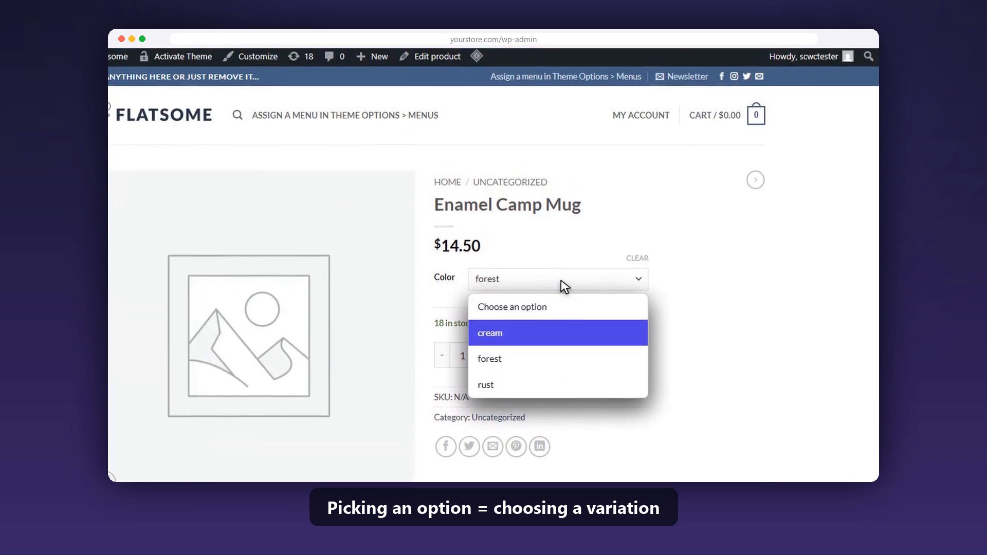
{"action": "scroll", "coordinate": [561, 282], "scroll_direction": "down", "scroll_amount": 2}
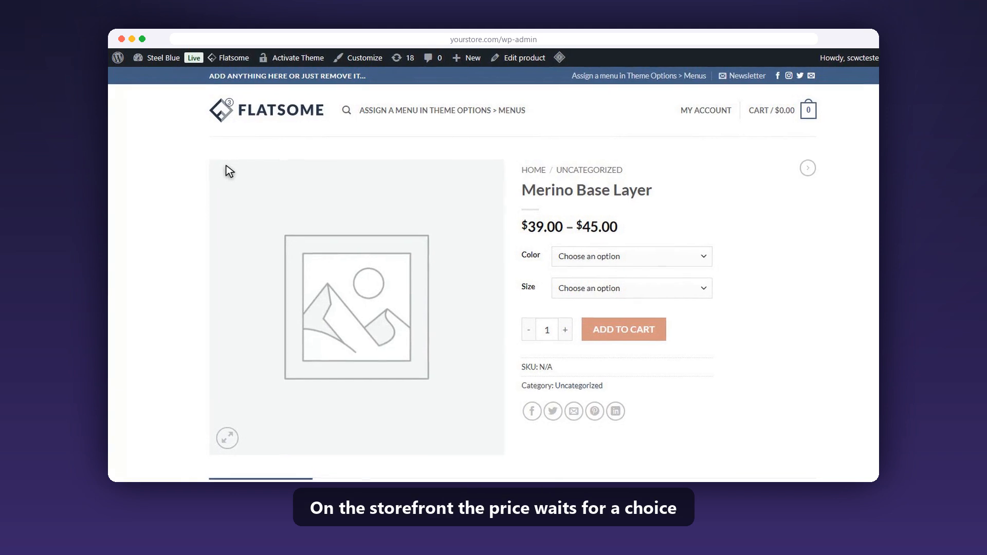
- Check the Merino Base Layer's variation prices on the storefront by choosing Black in size M and switching to Navy
{"action": "left_click", "coordinate": [631, 257]}
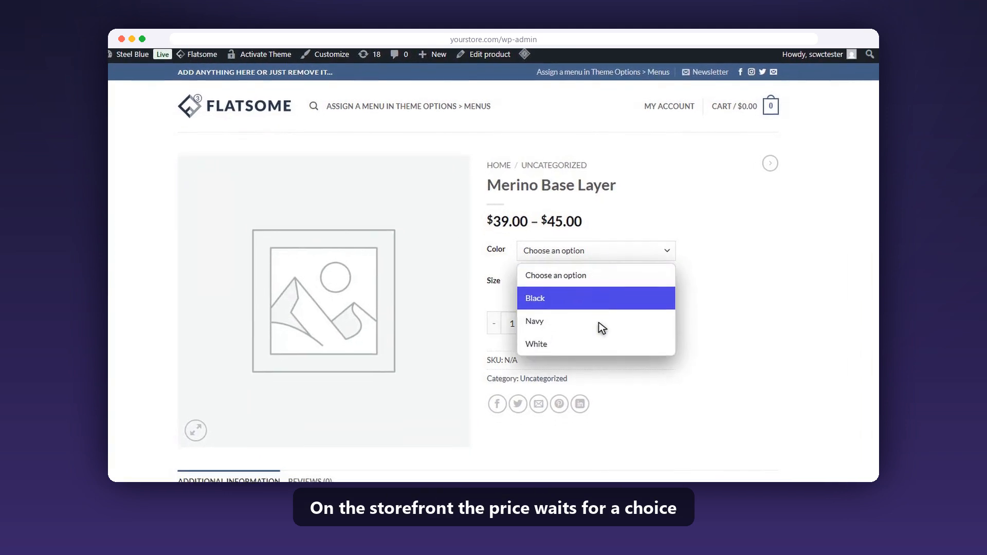
{"action": "left_click", "coordinate": [598, 349]}
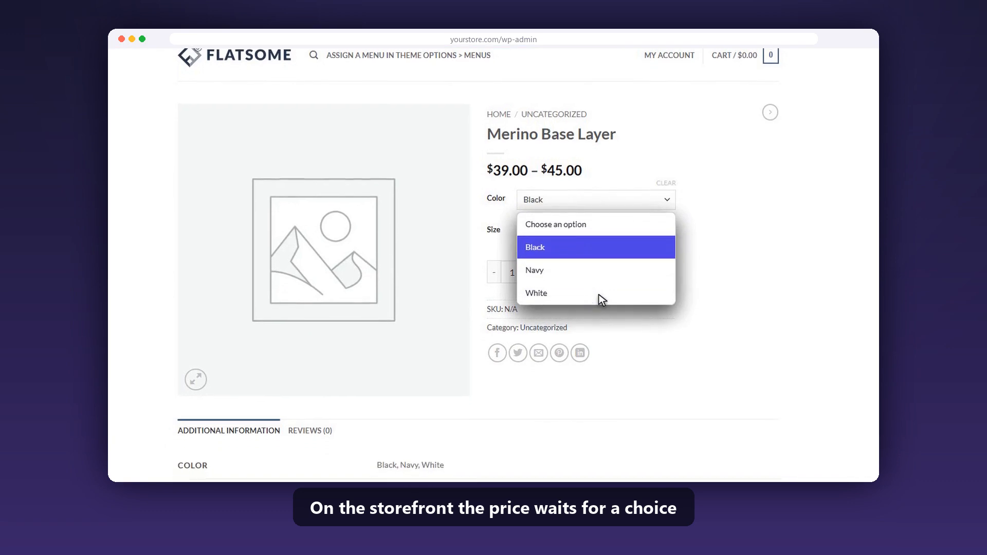
{"action": "left_click", "coordinate": [599, 235]}
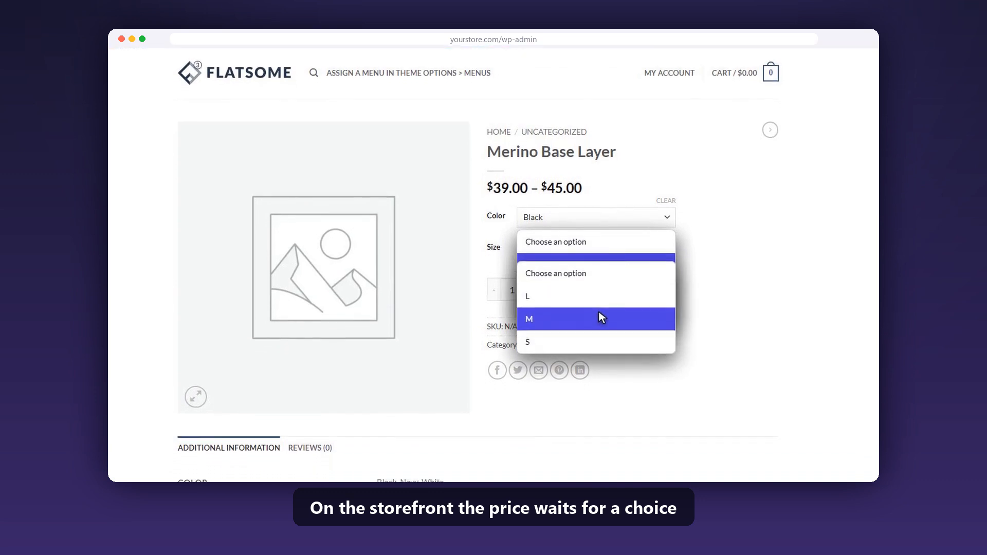
{"action": "left_click", "coordinate": [599, 324]}
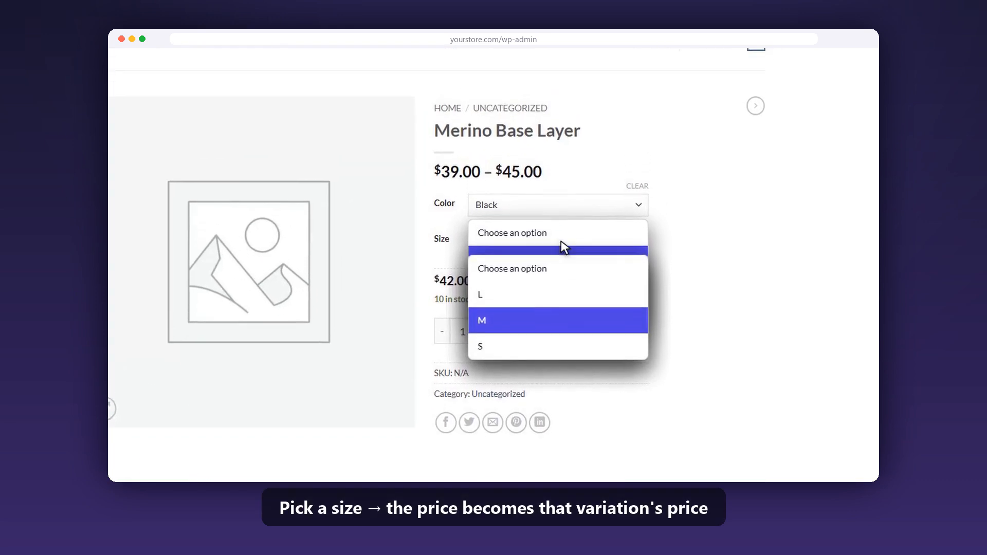
{"action": "left_click", "coordinate": [560, 192]}
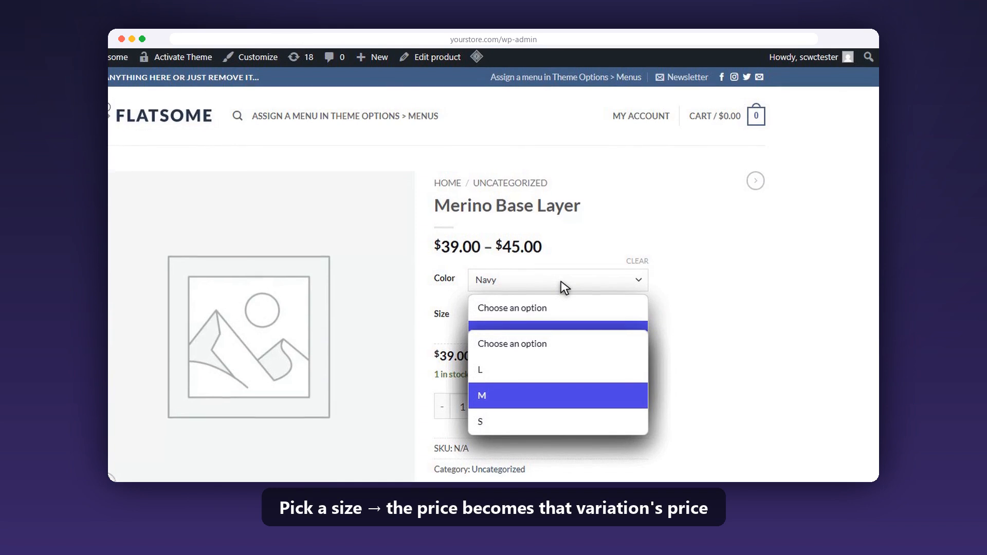
{"action": "scroll", "coordinate": [561, 282], "scroll_direction": "down", "scroll_amount": 2}
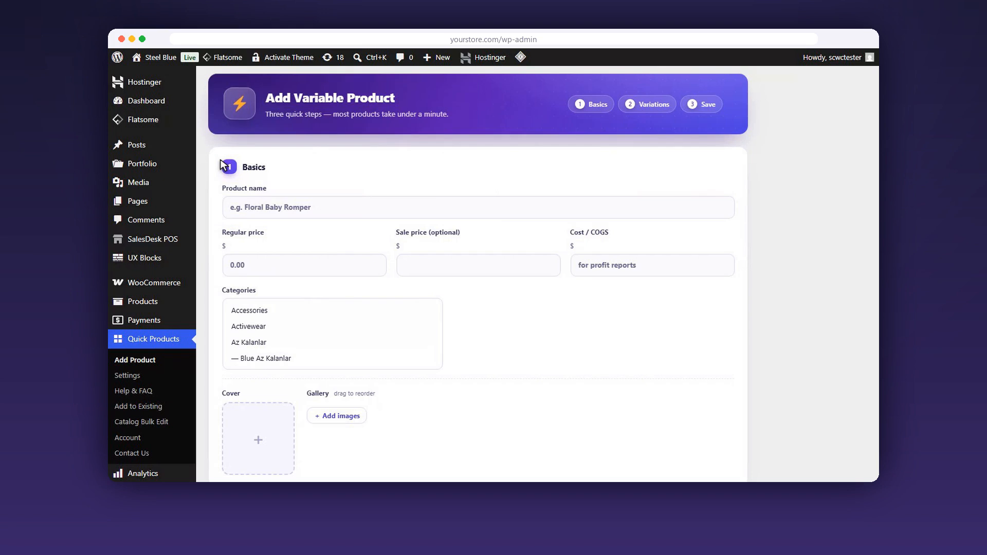
- Name the new variable product Canvas Work Apron and set its regular price to 34.00
{"action": "left_click", "coordinate": [484, 213]}
{"action": "type", "text": "Canvas Work Apron"}
{"action": "left_click", "coordinate": [307, 267]}
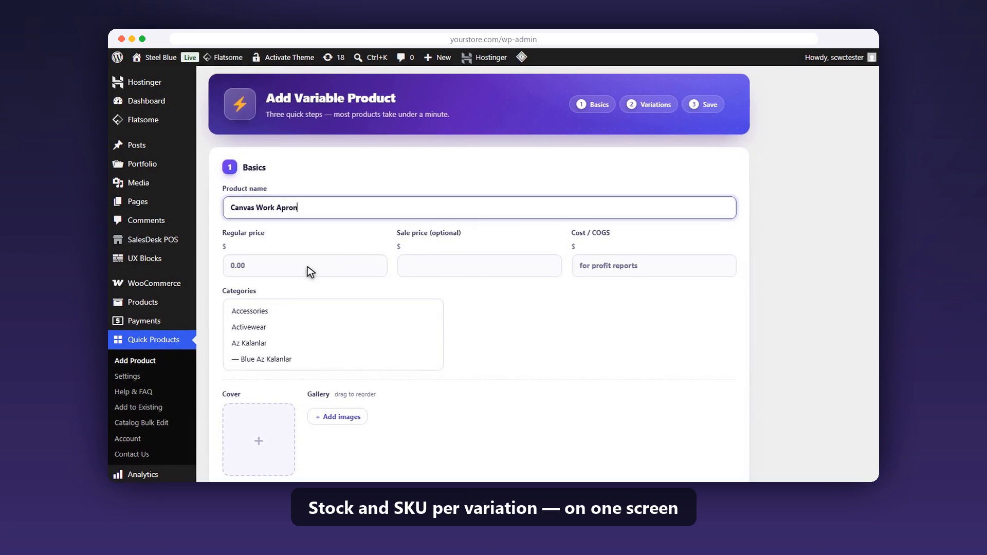
{"action": "type", "text": "34.00"}
- Define a Color axis with olive, charcoal for the apron's variations
{"action": "scroll", "coordinate": [353, 308], "scroll_direction": "down", "scroll_amount": 7}
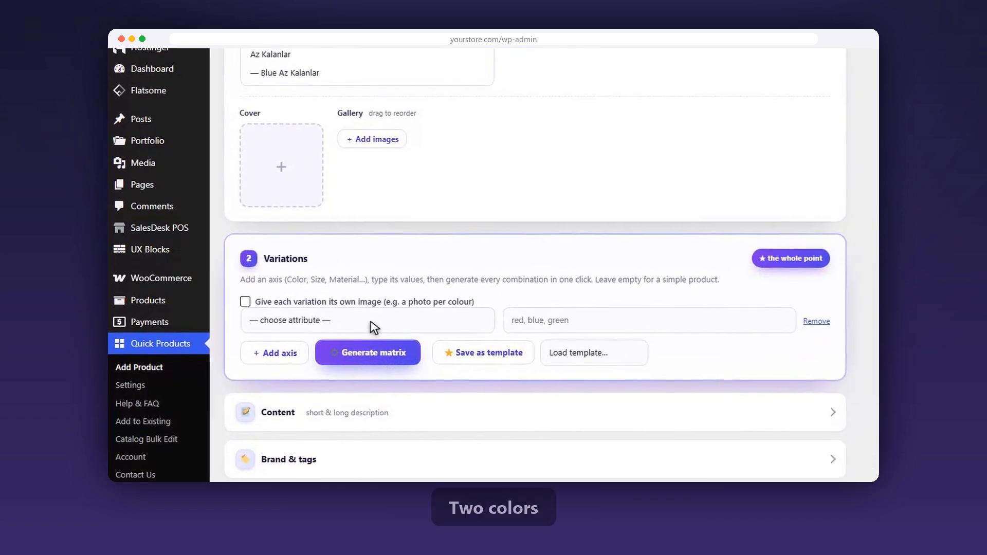
{"action": "left_click", "coordinate": [384, 339]}
{"action": "left_click", "coordinate": [646, 298]}
{"action": "type", "text": "clive, charcoal"}
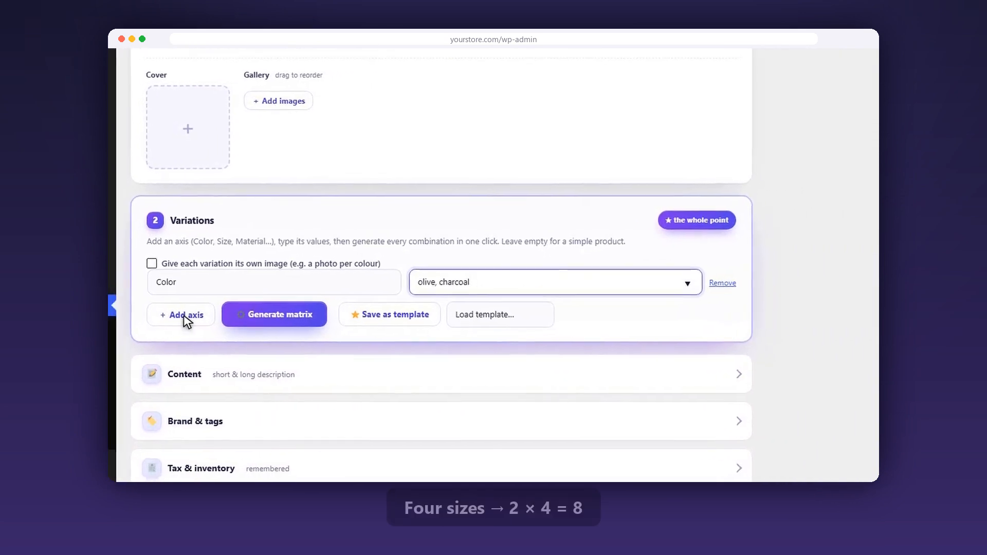
- Add a Size axis with the values S, M, L, XL and generate the apron's variation matrix
{"action": "left_click", "coordinate": [168, 320]}
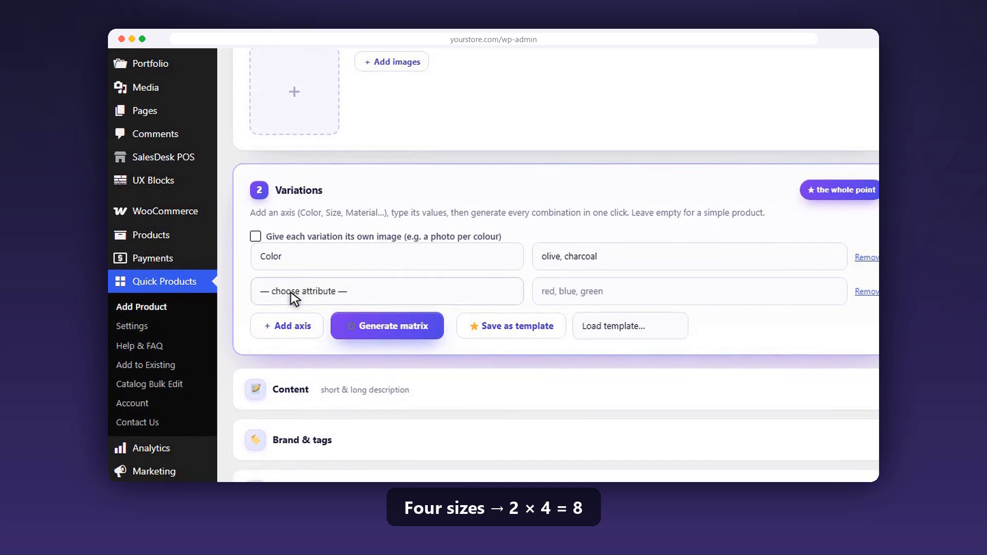
{"action": "left_click", "coordinate": [390, 289]}
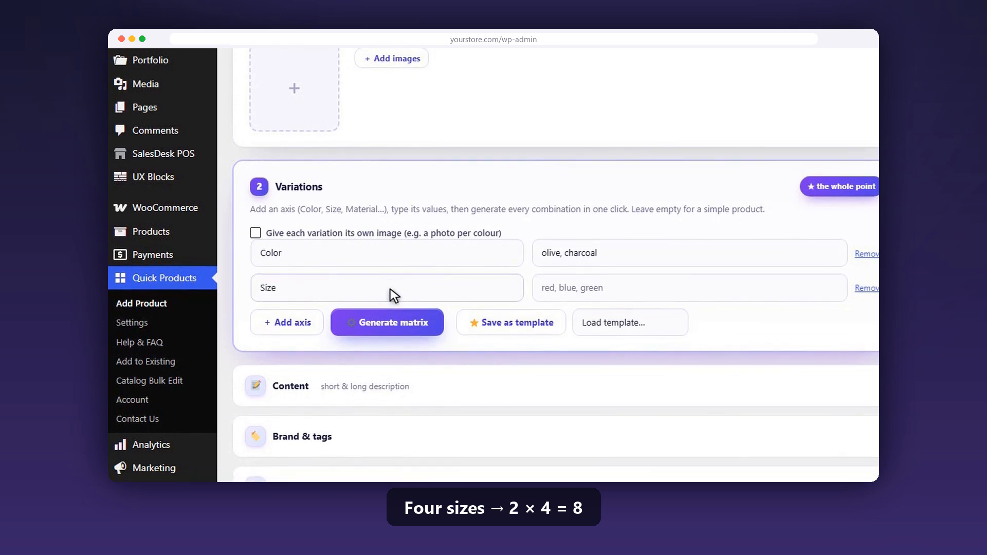
{"action": "left_click", "coordinate": [692, 289]}
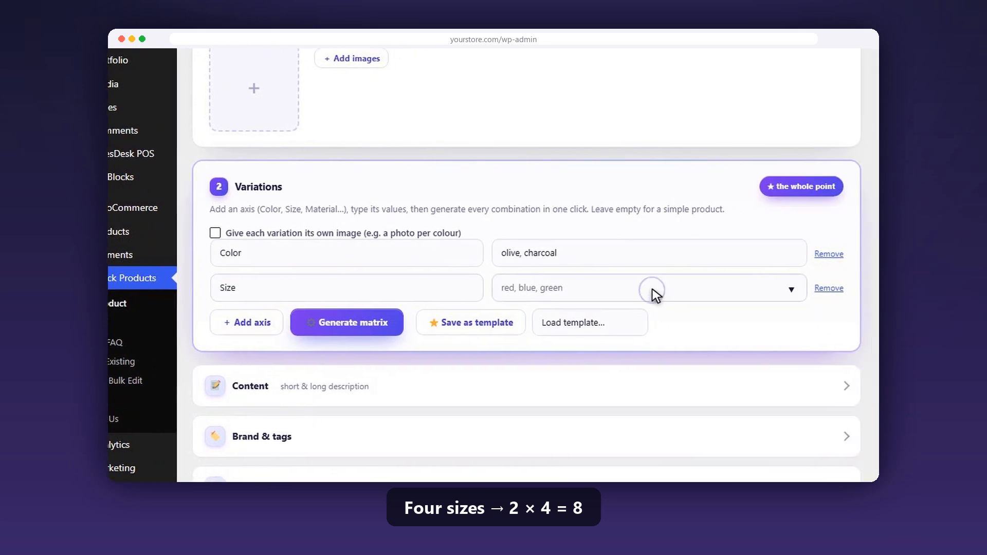
{"action": "type", "text": "S, M, L, XL"}
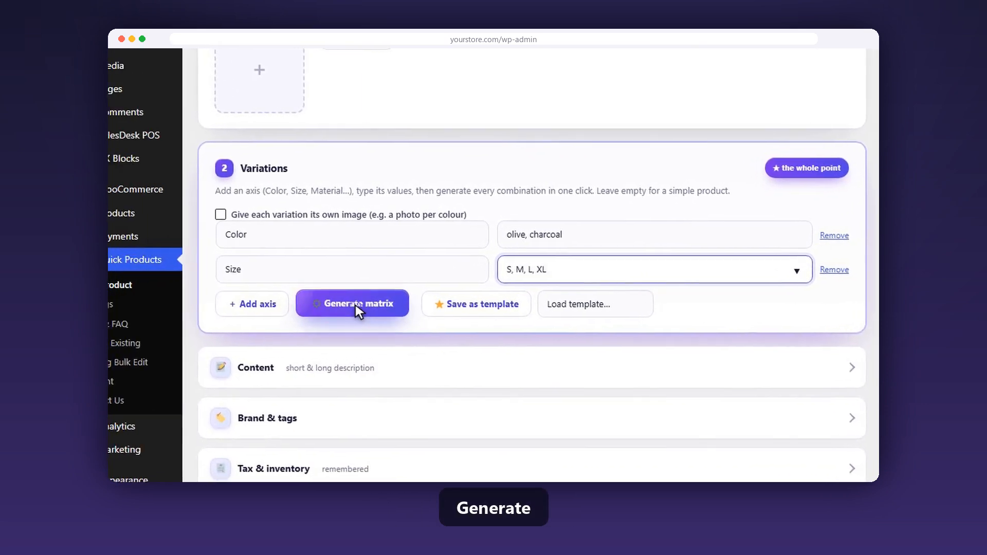
{"action": "left_click", "coordinate": [243, 318]}
- Set the stock of the apron's variations to 36 for olive / S, 24 for olive / M and 18 for olive / L
{"action": "scroll", "coordinate": [390, 293], "scroll_direction": "down", "scroll_amount": 6}
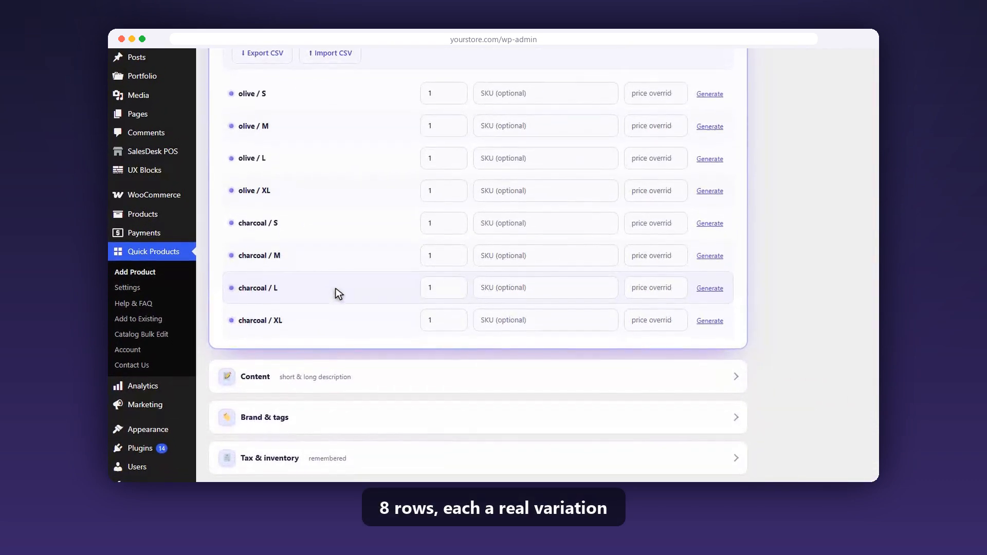
{"action": "scroll", "coordinate": [338, 295], "scroll_direction": "down", "scroll_amount": 1}
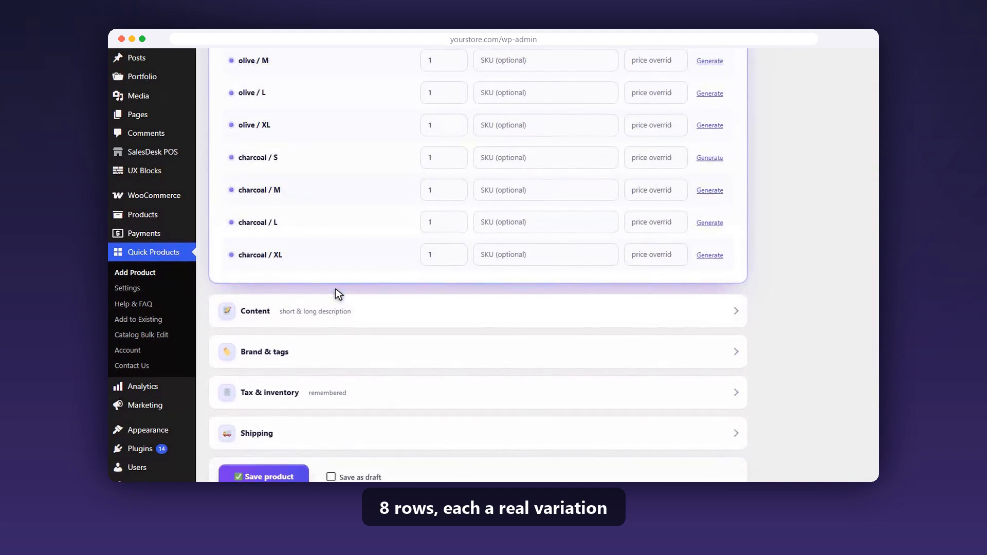
{"action": "left_click", "coordinate": [466, 105]}
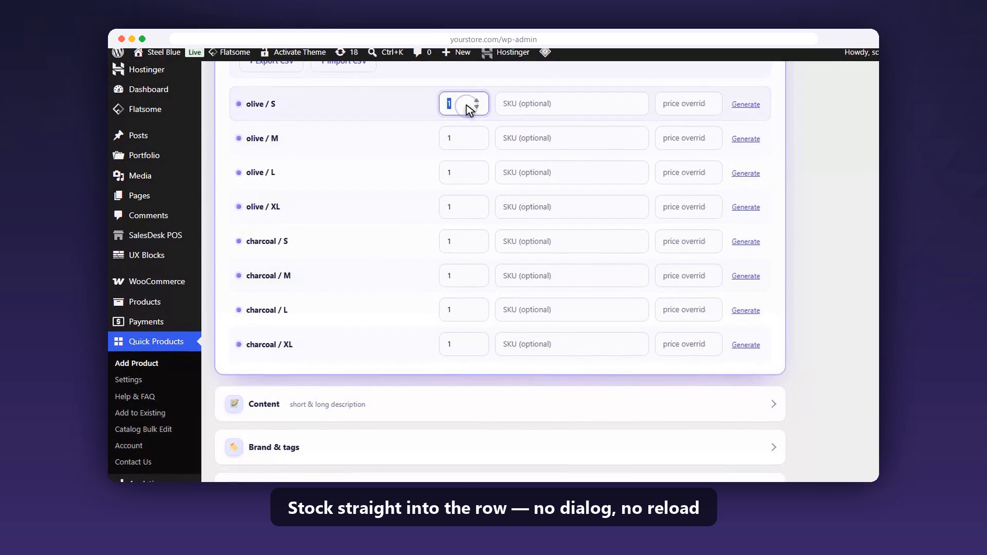
{"action": "type", "text": "36"}
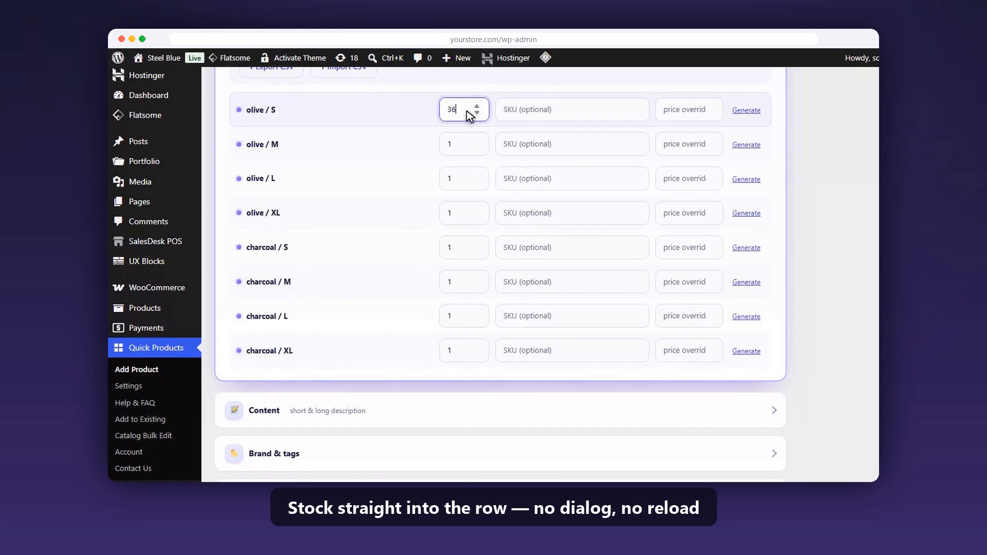
{"action": "left_click", "coordinate": [468, 143]}
{"action": "type", "text": "24"}
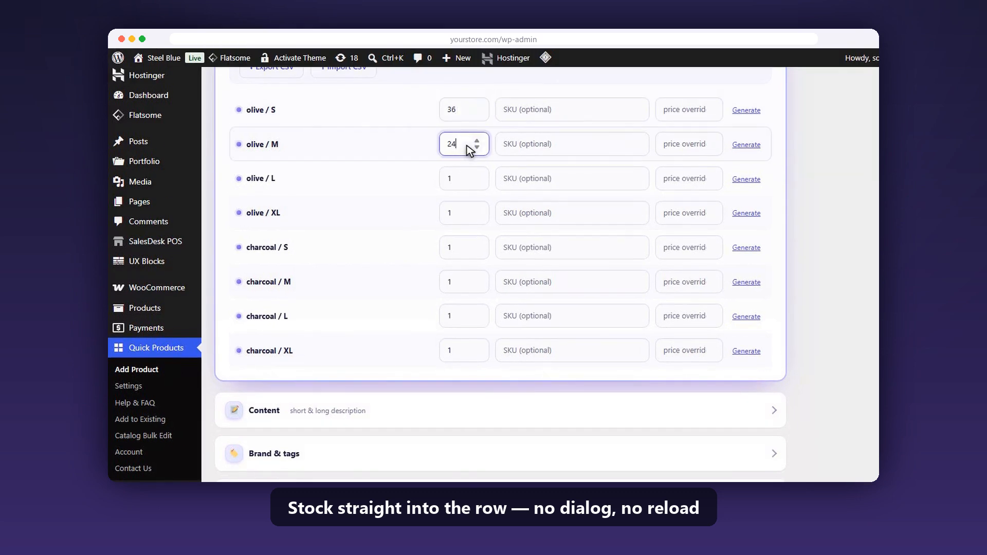
{"action": "left_click", "coordinate": [467, 180]}
{"action": "type", "text": "18"}
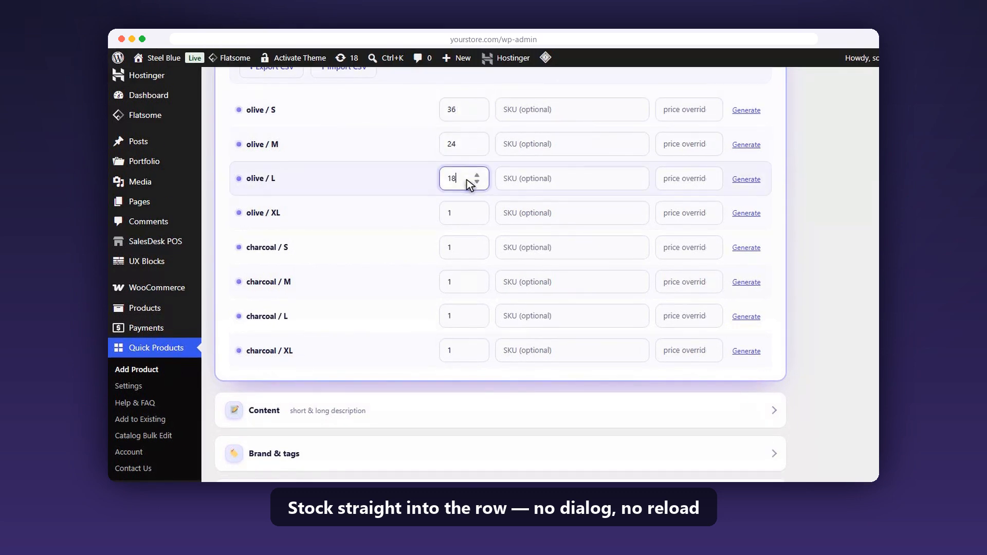
- Give the olive / S variation the SKU APR-OLV-S and save the product
{"action": "left_click", "coordinate": [574, 112]}
{"action": "type", "text": "APR-OLV-S"}
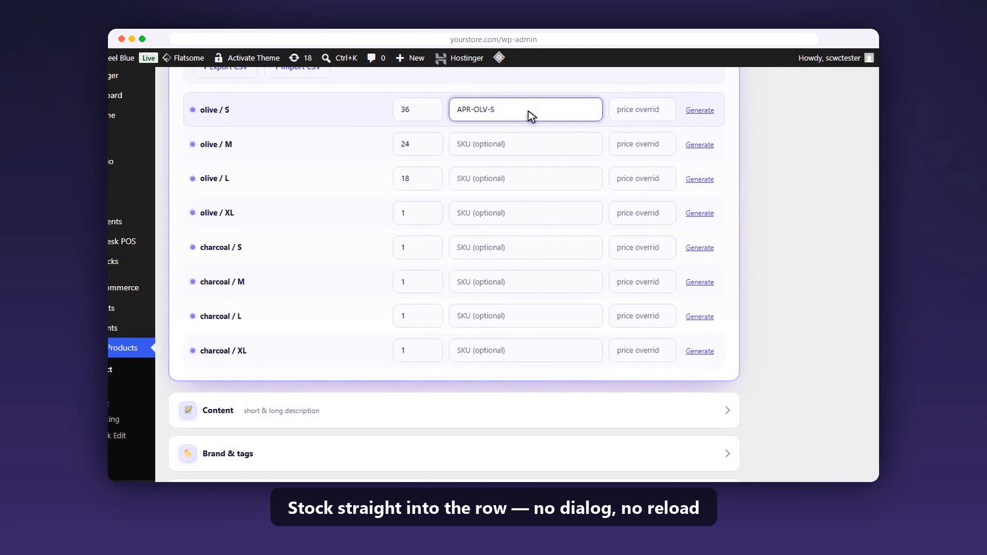
{"action": "scroll", "coordinate": [528, 111], "scroll_direction": "up", "scroll_amount": 4}
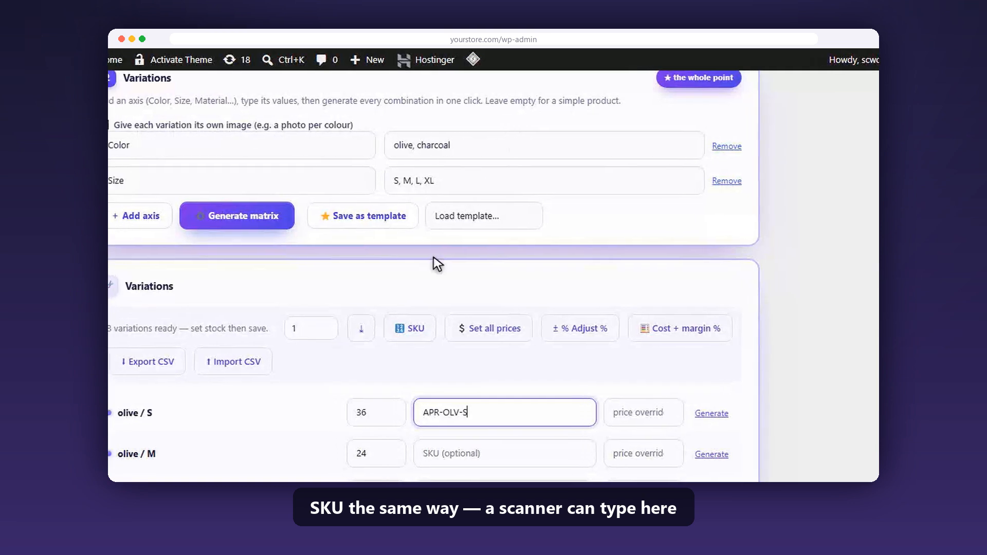
{"action": "scroll", "coordinate": [550, 266], "scroll_direction": "down", "scroll_amount": 4}
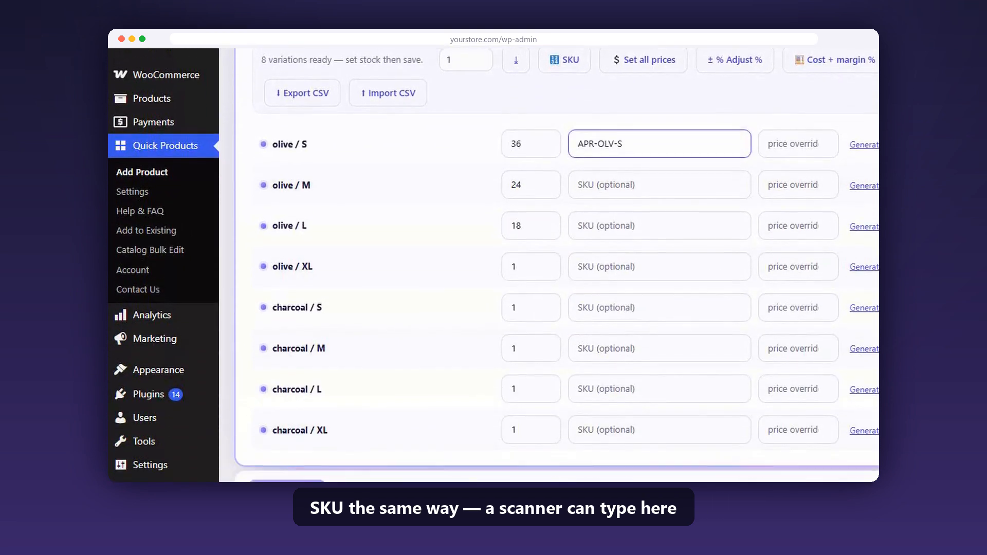
{"action": "left_click", "coordinate": [307, 451]}
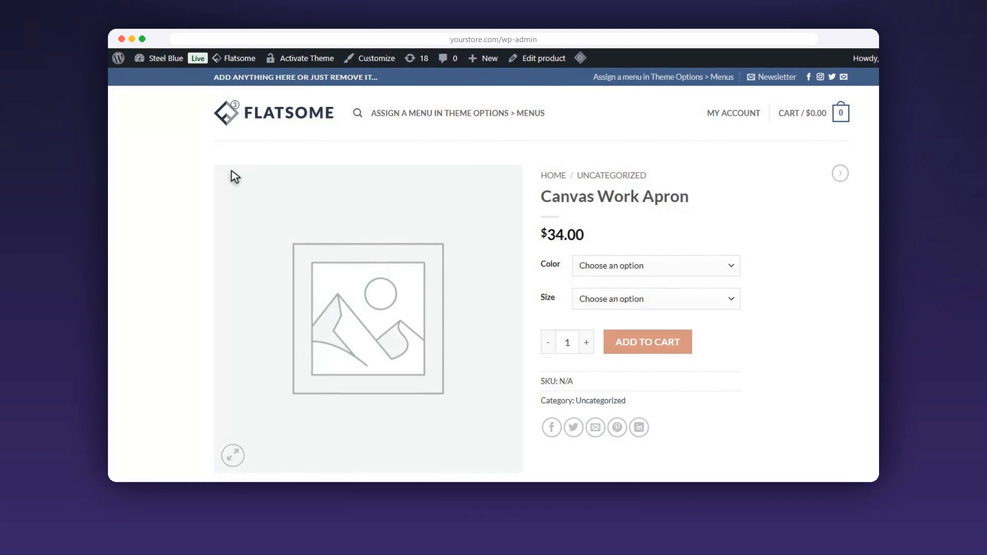
- Check the Canvas Work Apron's stock on the storefront by choosing charcoal in size M and switching the color to olive
{"action": "left_click", "coordinate": [630, 256]}
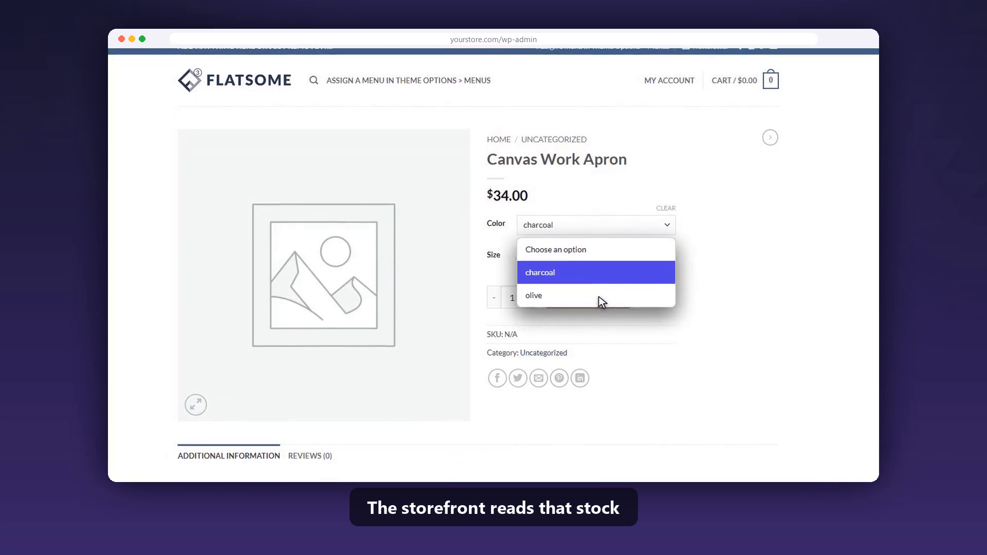
{"action": "left_click", "coordinate": [599, 261]}
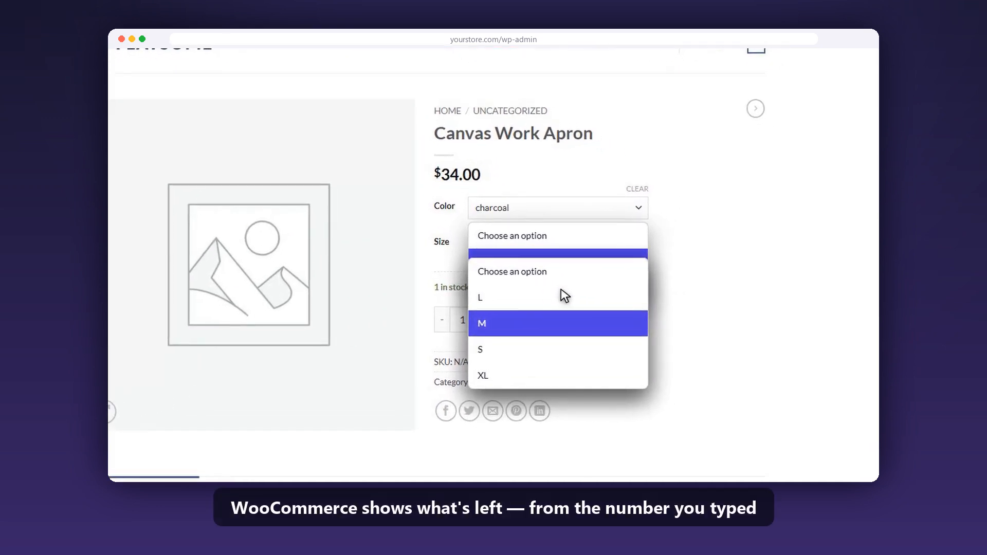
{"action": "left_click", "coordinate": [560, 208]}
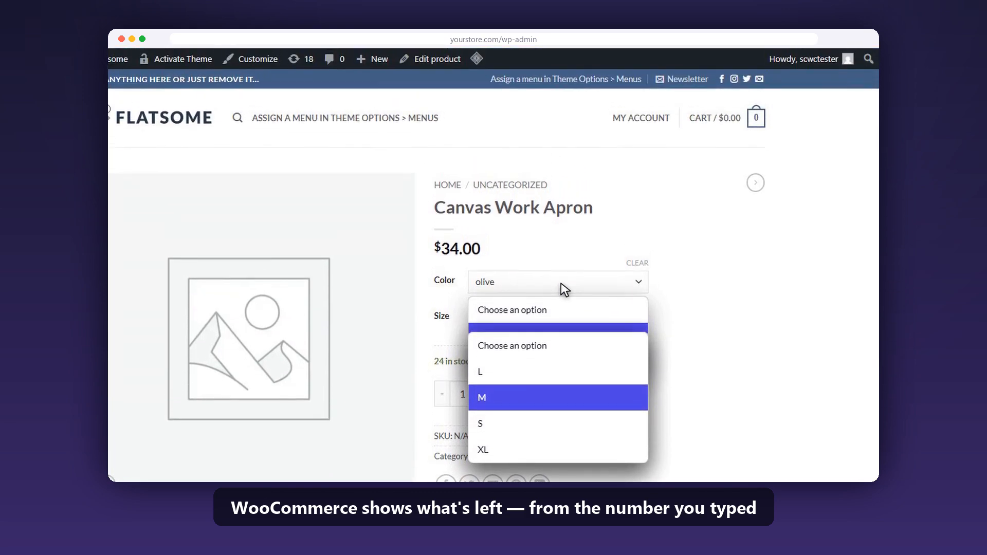
{"action": "scroll", "coordinate": [561, 283], "scroll_direction": "down", "scroll_amount": 2}
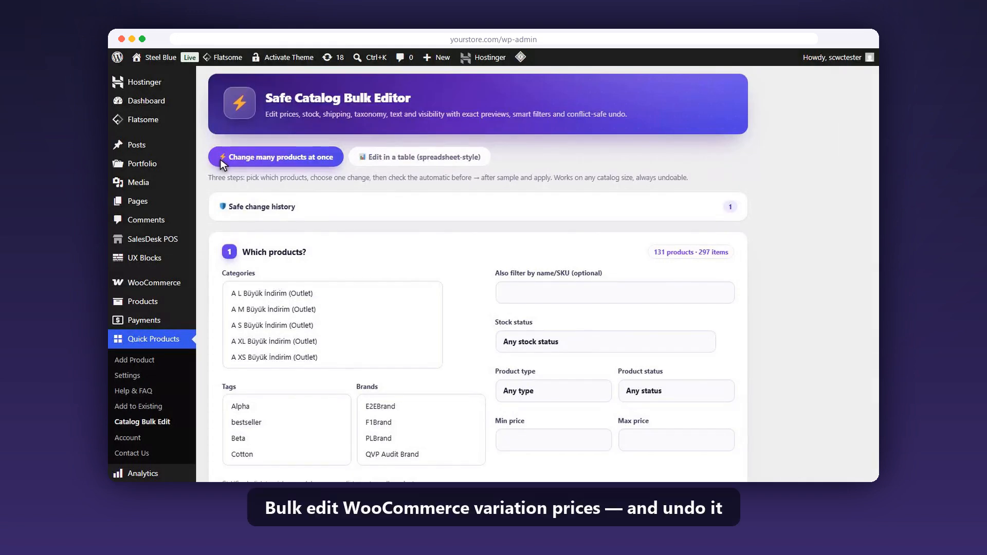
- In Catalog Bulk Edit, filter to Variable products and set the regular price to increase by 10 percent, rounded to ,99
{"action": "scroll", "coordinate": [557, 366], "scroll_direction": "down", "scroll_amount": 1}
{"action": "left_click", "coordinate": [556, 368]}
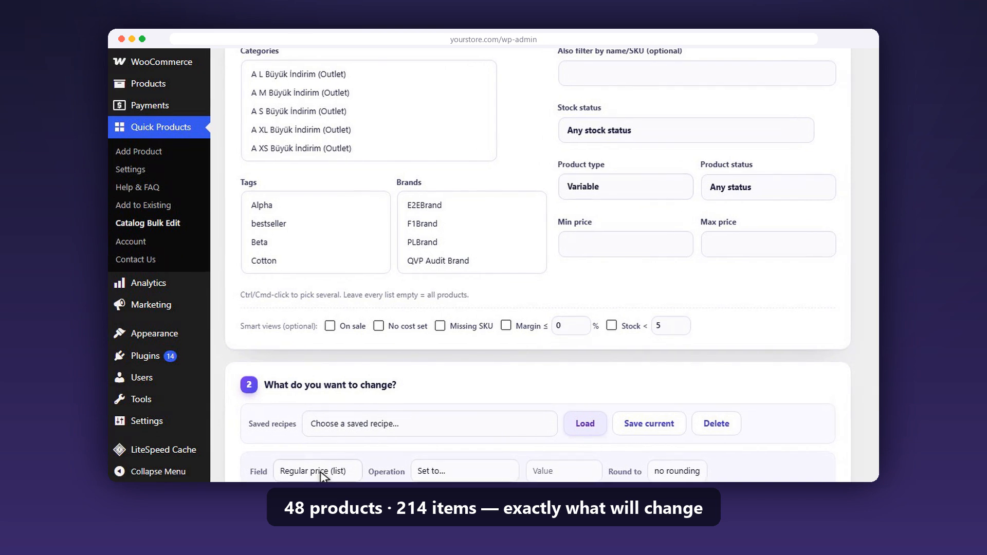
{"action": "left_click", "coordinate": [486, 472]}
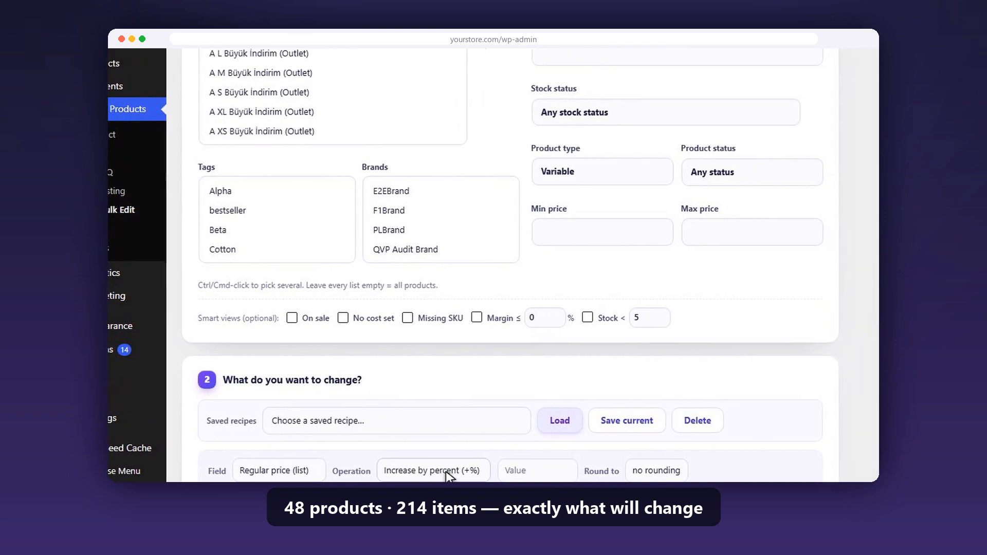
{"action": "left_click", "coordinate": [540, 471]}
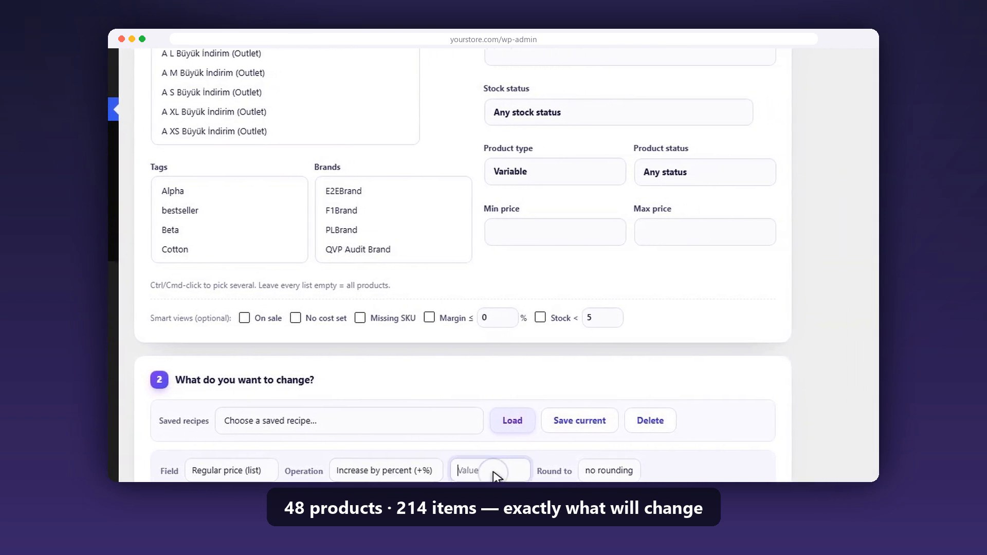
{"action": "type", "text": "10"}
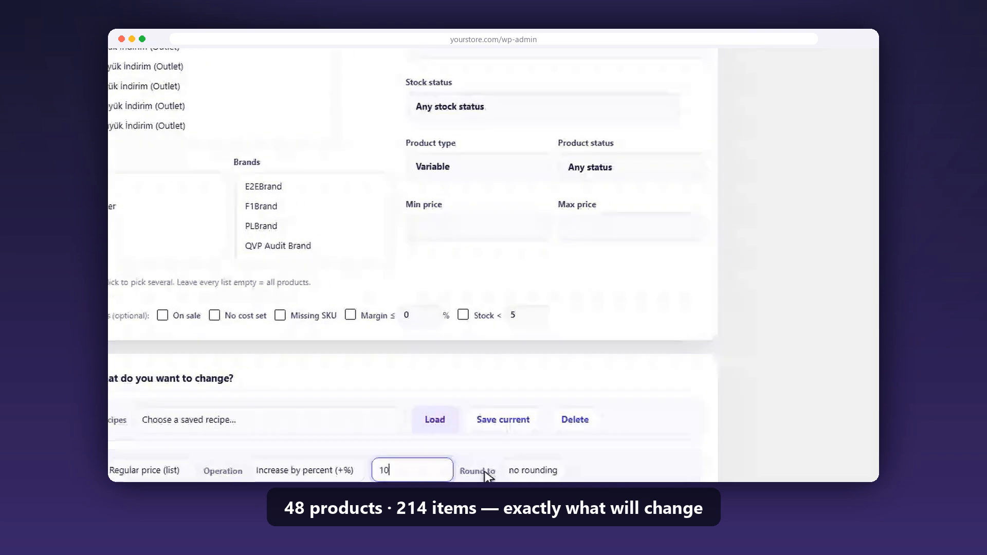
{"action": "left_click", "coordinate": [536, 472]}
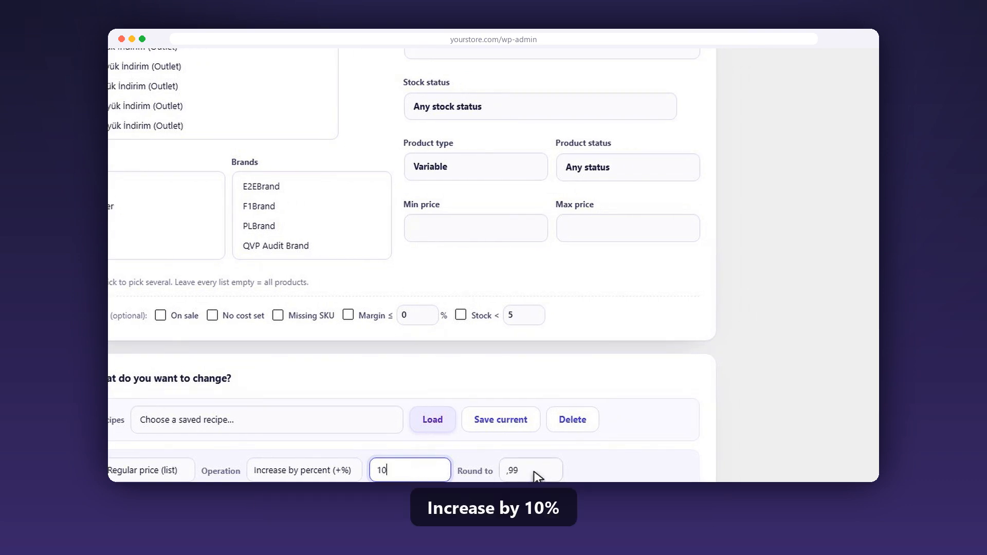
- Review the before and after price sample and apply the increase to all matching products
{"action": "scroll", "coordinate": [535, 473], "scroll_direction": "down", "scroll_amount": 8}
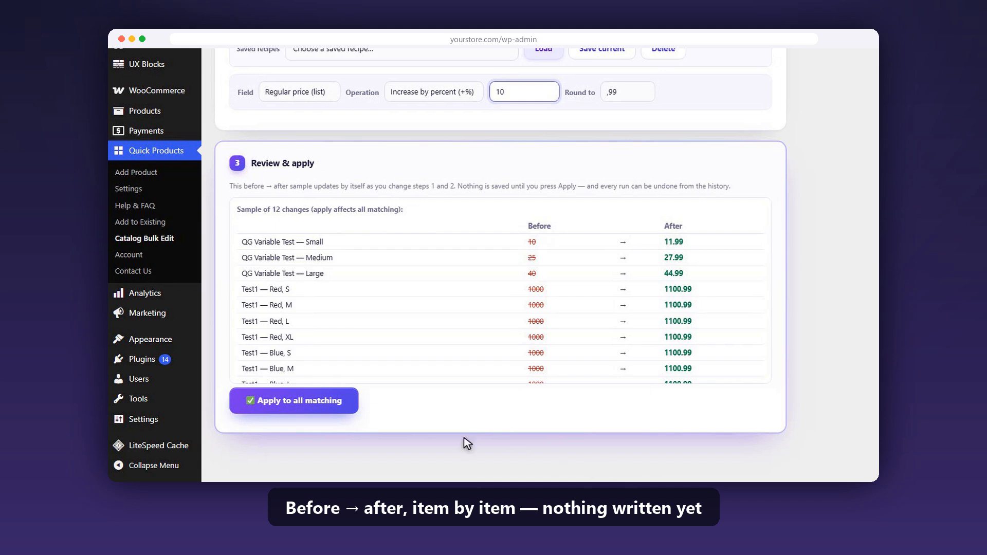
{"action": "left_click", "coordinate": [296, 403]}
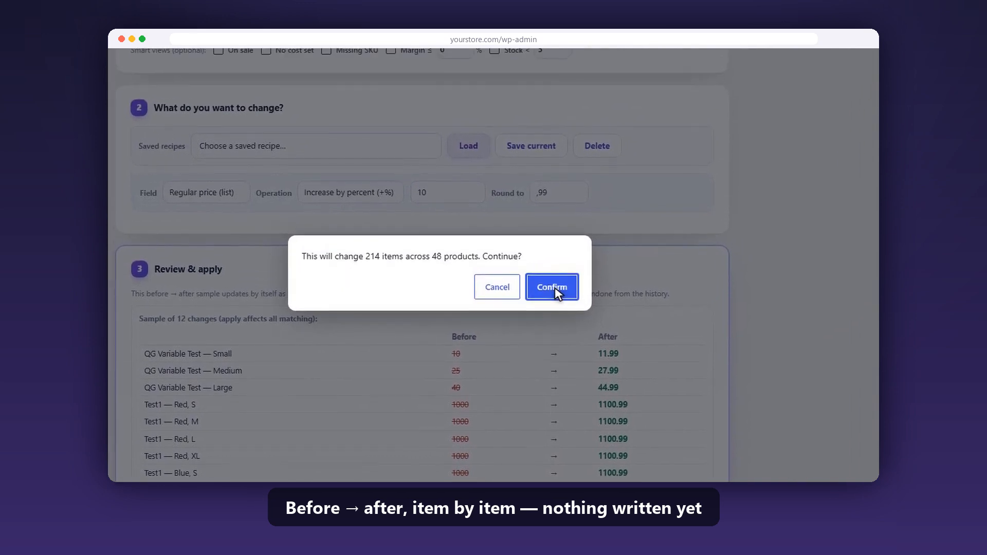
{"action": "left_click", "coordinate": [554, 282]}
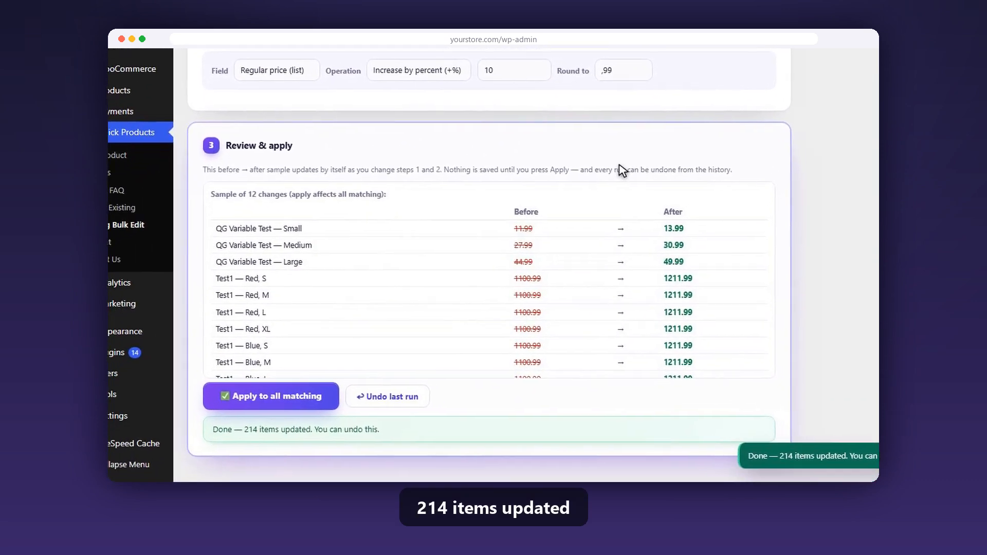
- Undo the last bulk price run, restoring every value it changed
{"action": "left_click", "coordinate": [424, 397]}
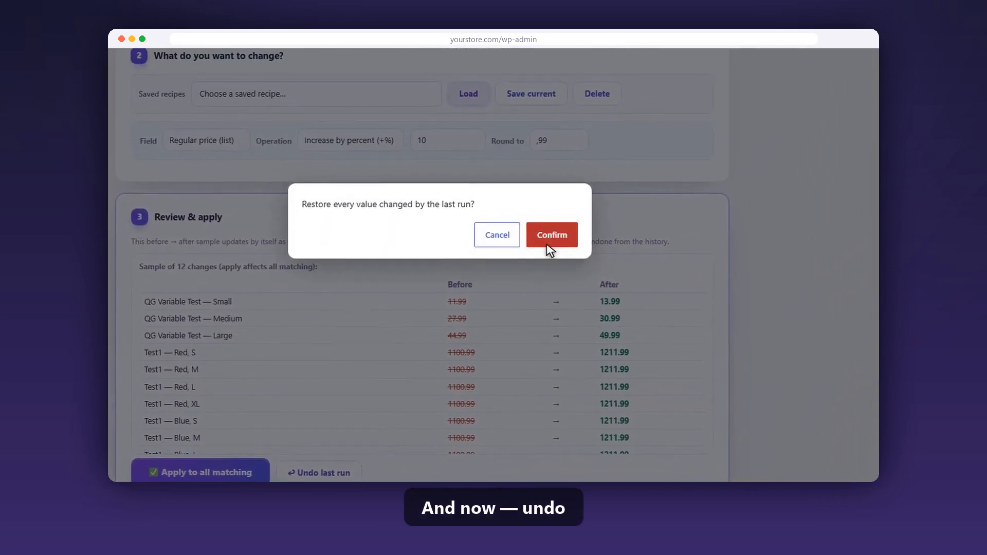
{"action": "left_click", "coordinate": [554, 281]}
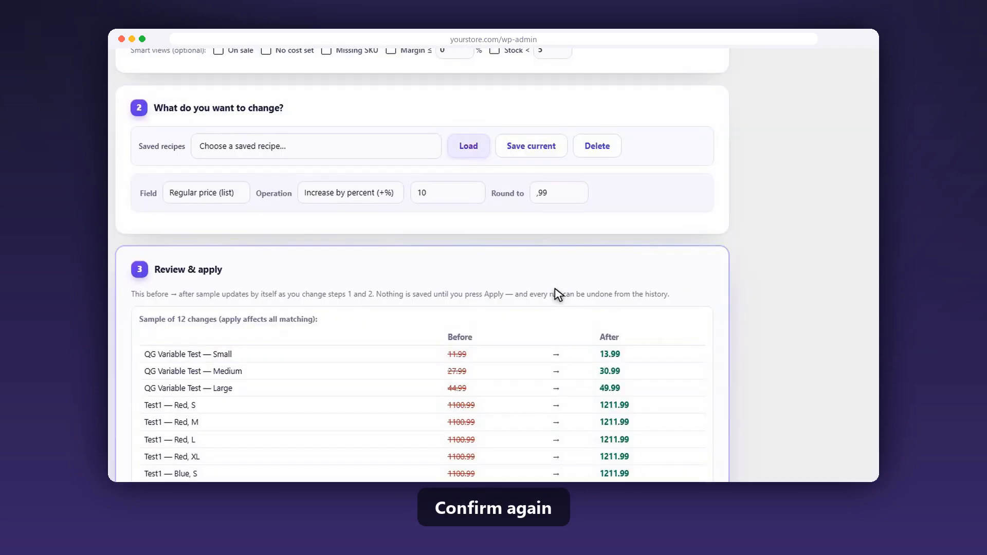